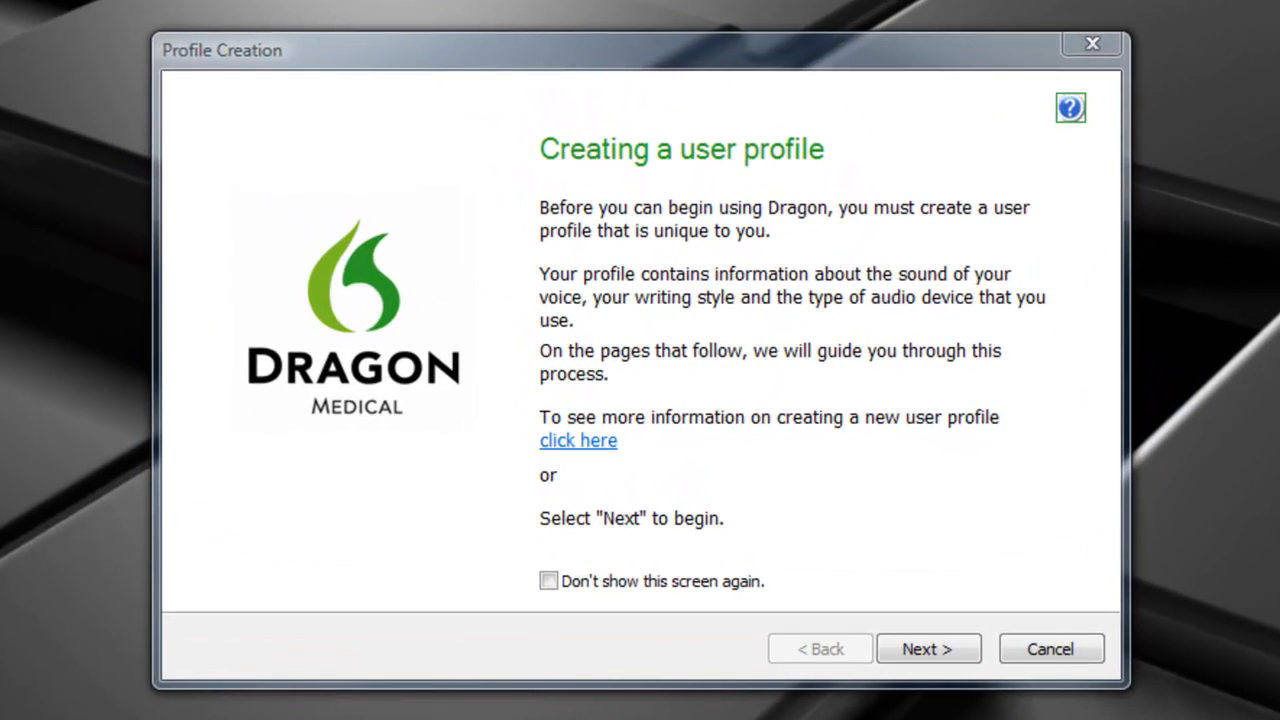
Begin creating the user profile and enter the user's name as the profile name
{"action": "left_click", "coordinate": [920, 651]}
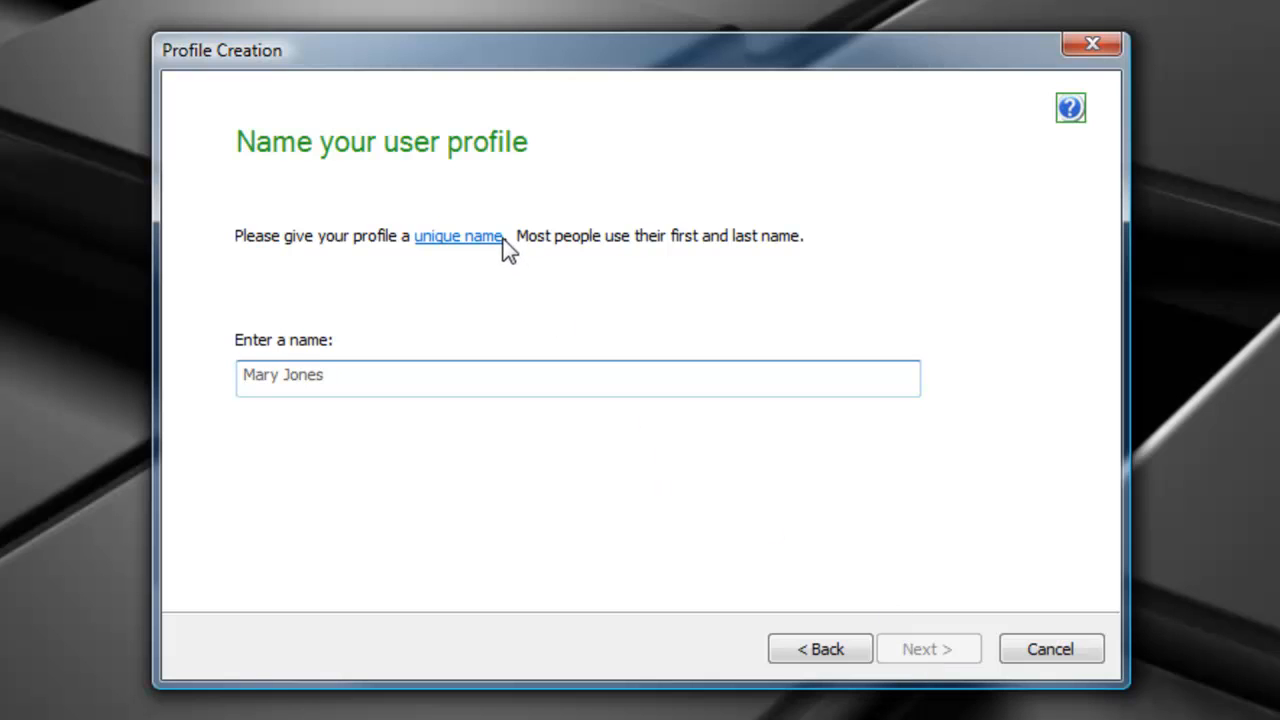
{"action": "left_click", "coordinate": [332, 370]}
{"action": "type", "text": "Joshua"}
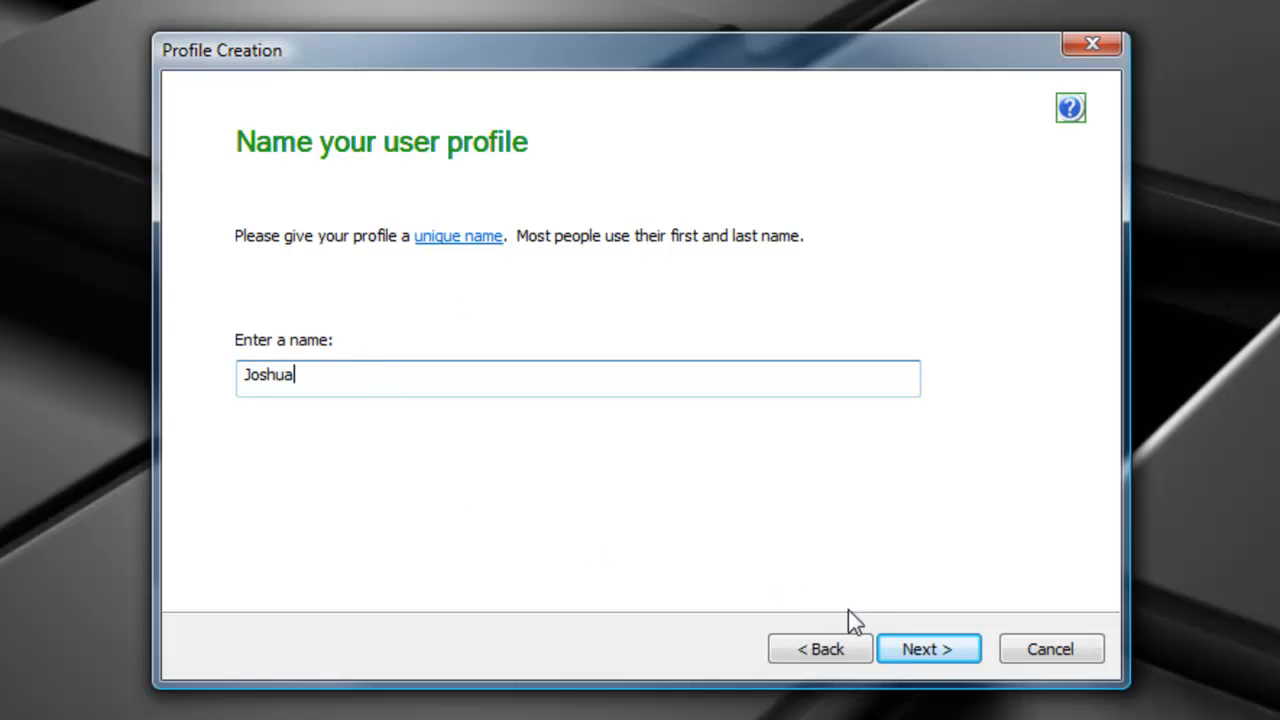
{"action": "left_click", "coordinate": [917, 662]}
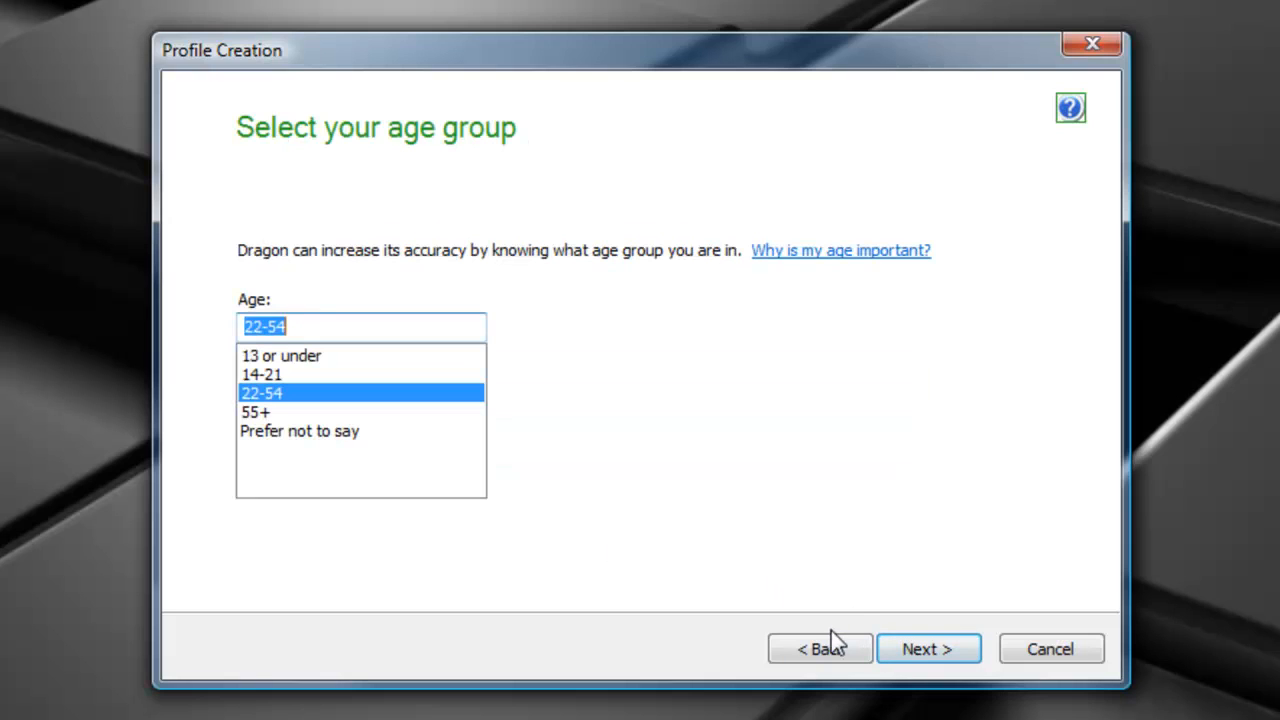
Keep the 22-54 age group and choose the United States region with the Allergy and Immunology vocabulary
{"action": "left_click", "coordinate": [960, 654]}
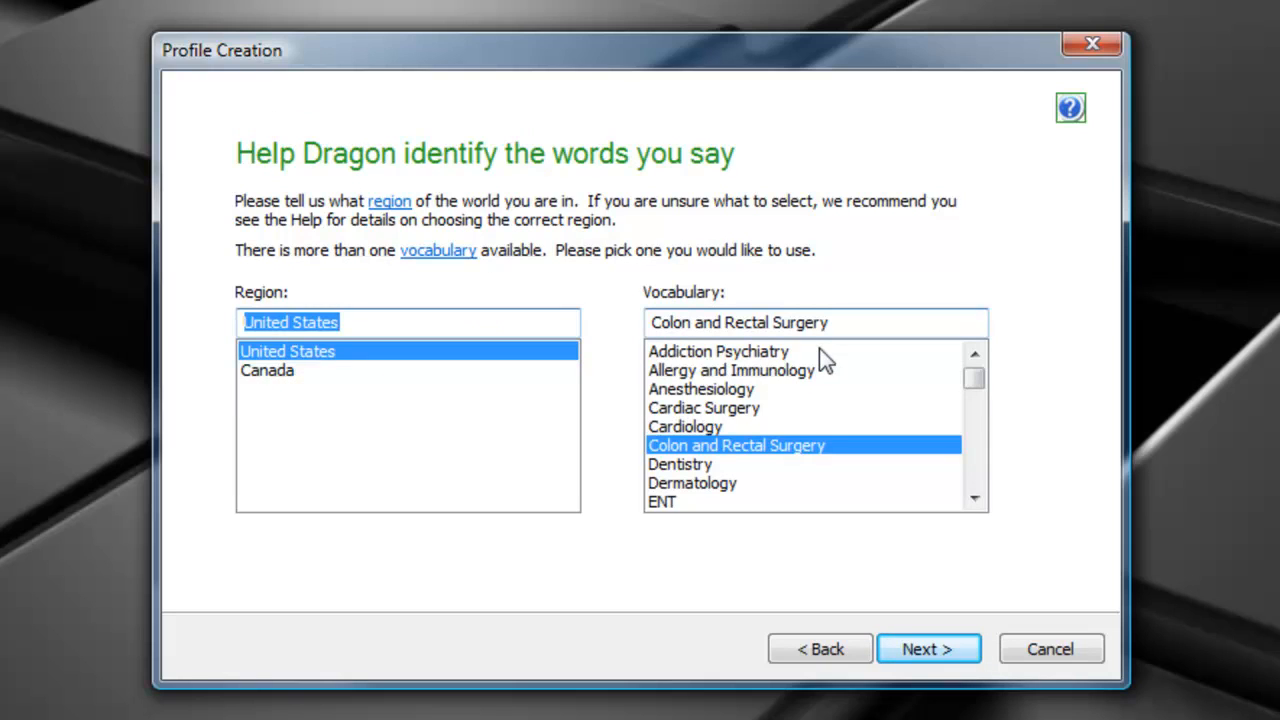
{"action": "left_click", "coordinate": [742, 376]}
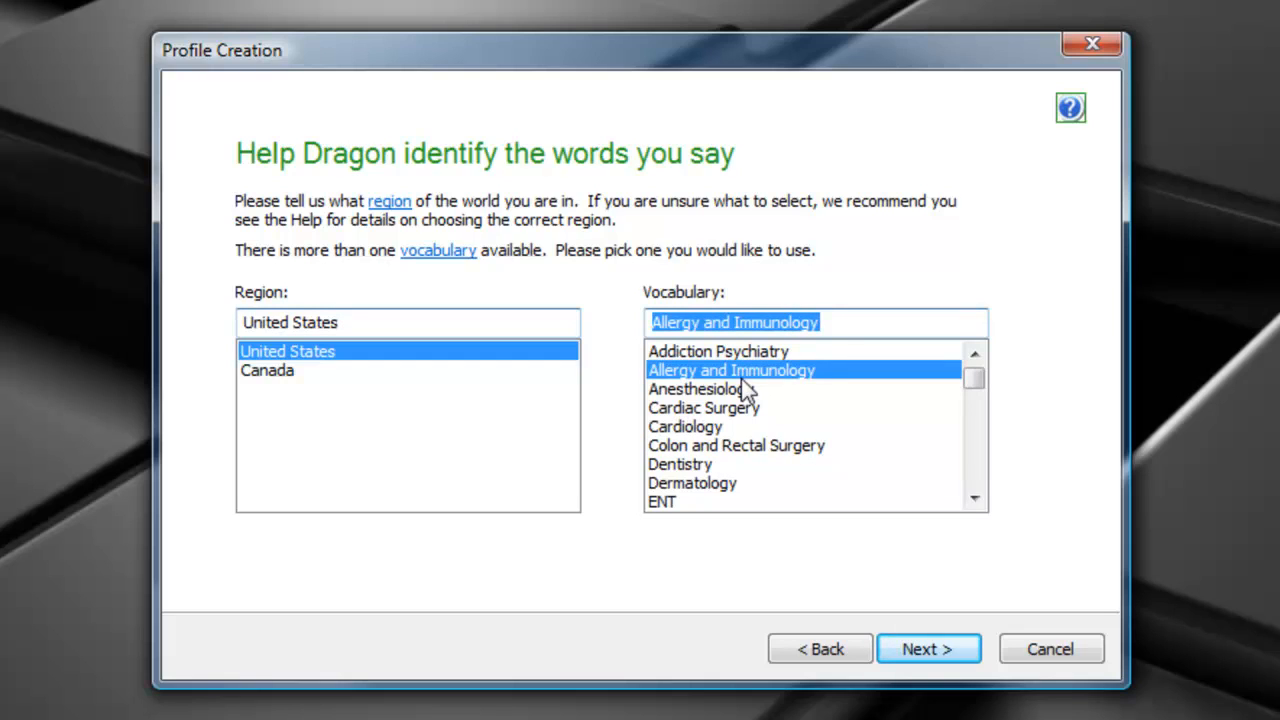
{"action": "left_click", "coordinate": [908, 656]}
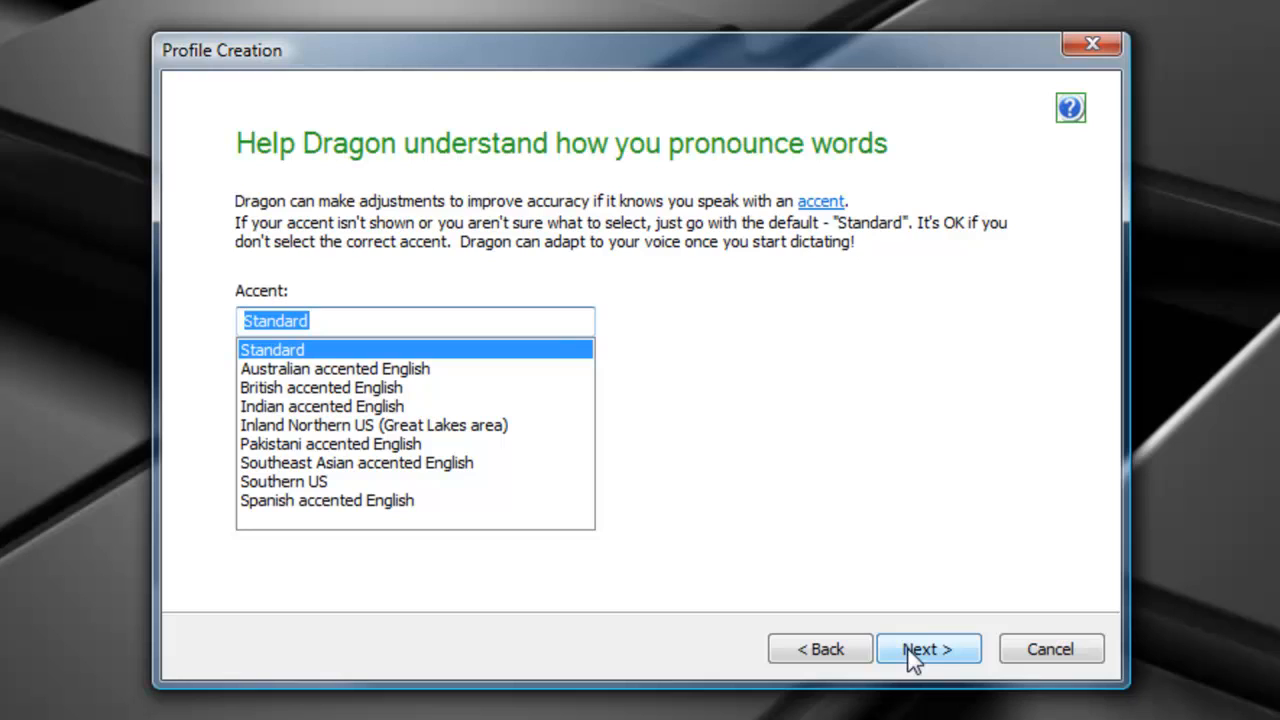
Keep the Standard accent and the PowerMic II microphone, and create the profile from the reviewed choices
{"action": "left_click", "coordinate": [912, 655]}
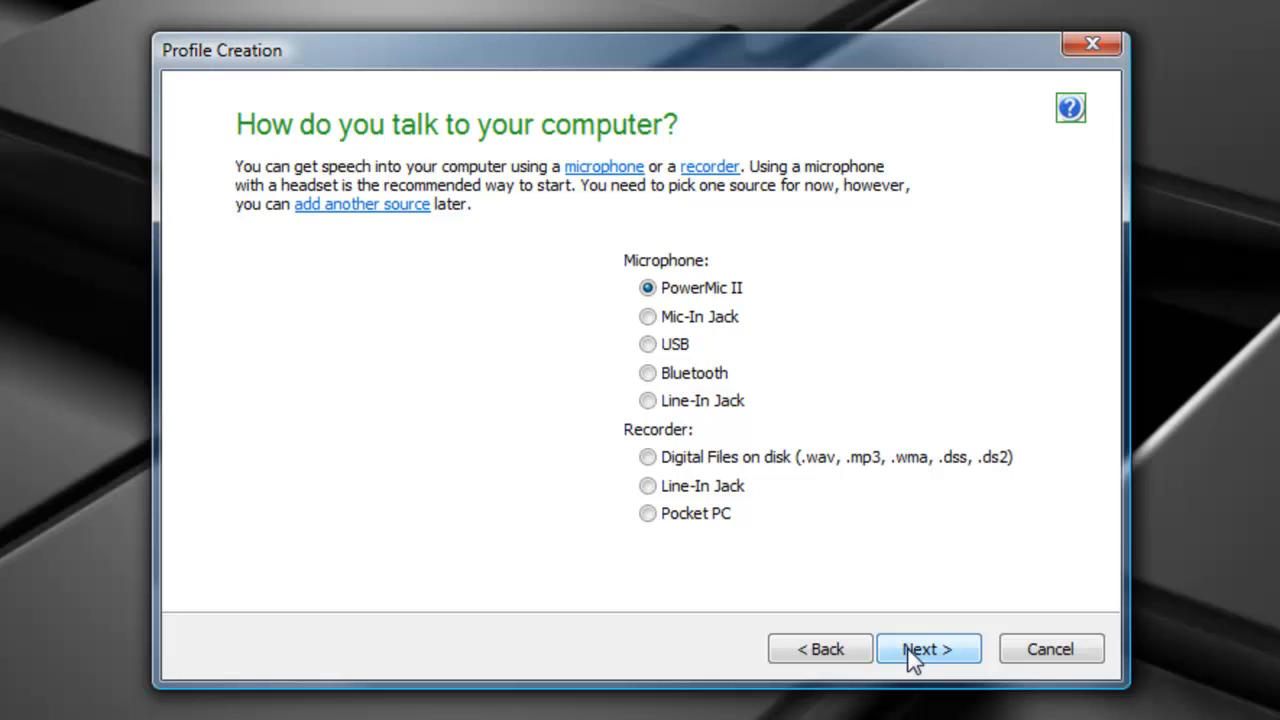
{"action": "left_click", "coordinate": [912, 657]}
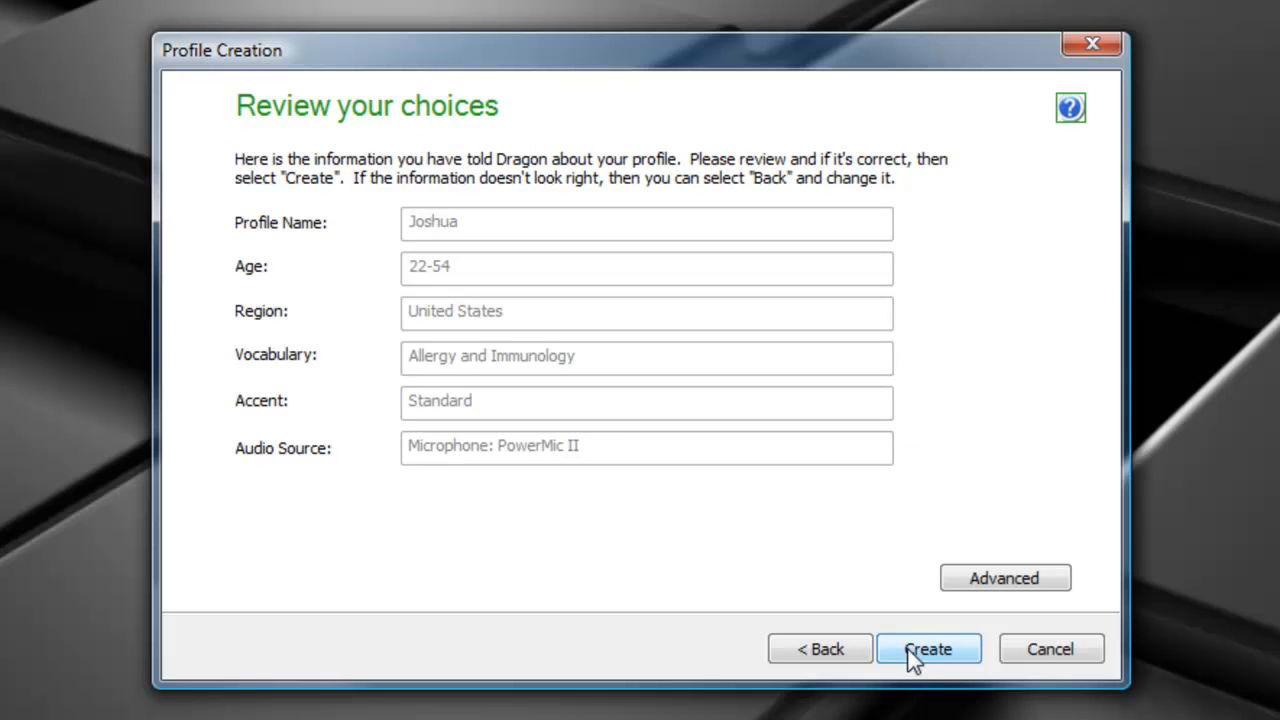
{"action": "left_click", "coordinate": [910, 660]}
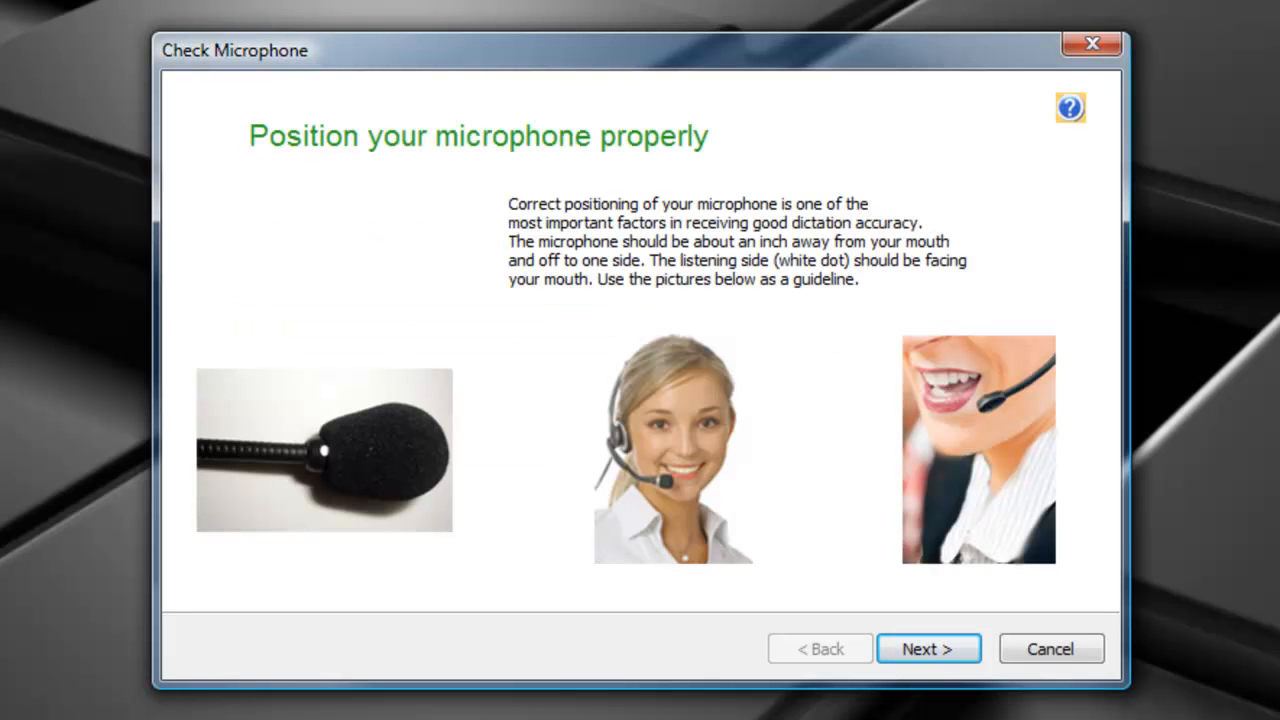
Run the microphone volume check and the sound quality check for the new profile
{"action": "left_click", "coordinate": [941, 648]}
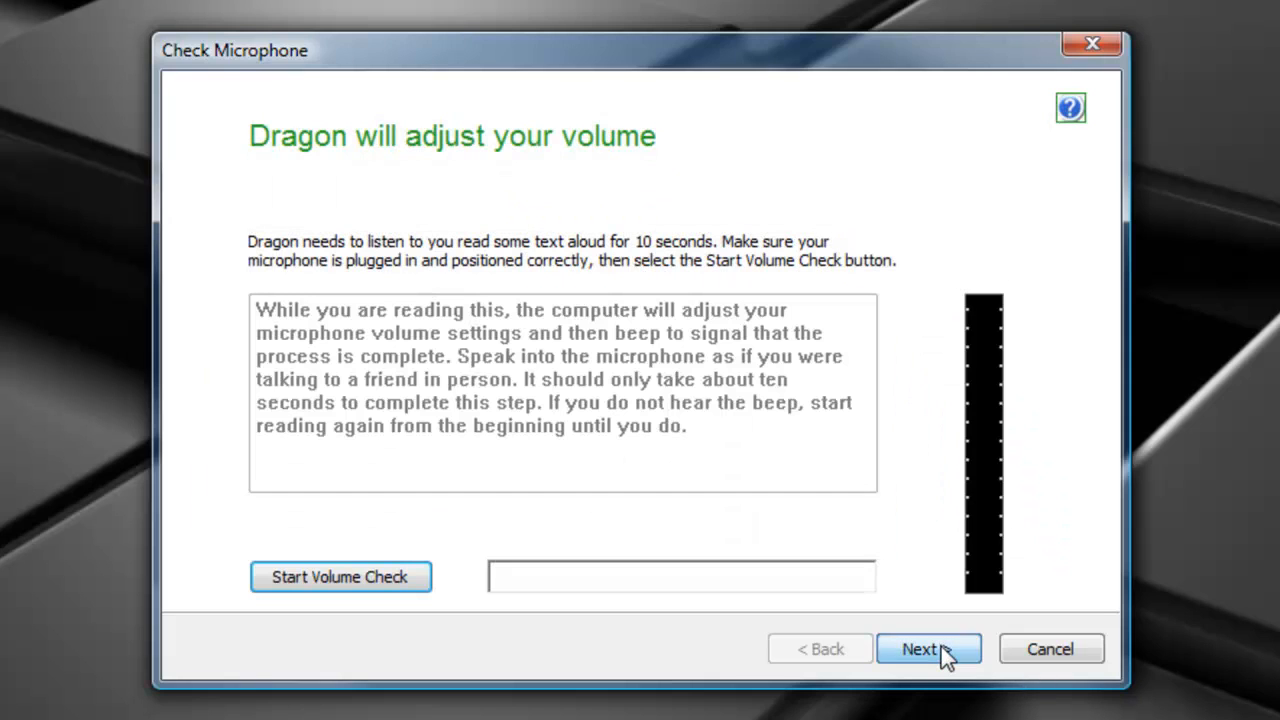
{"action": "left_click", "coordinate": [323, 580]}
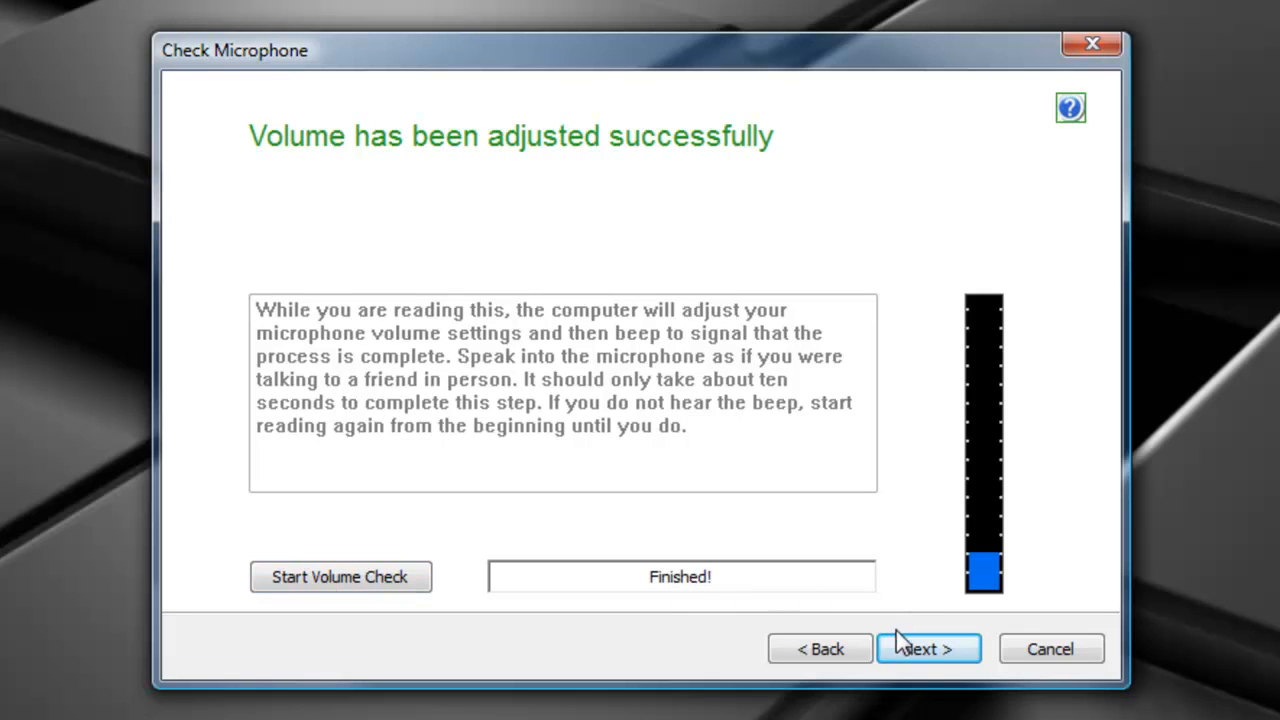
{"action": "left_click", "coordinate": [918, 652]}
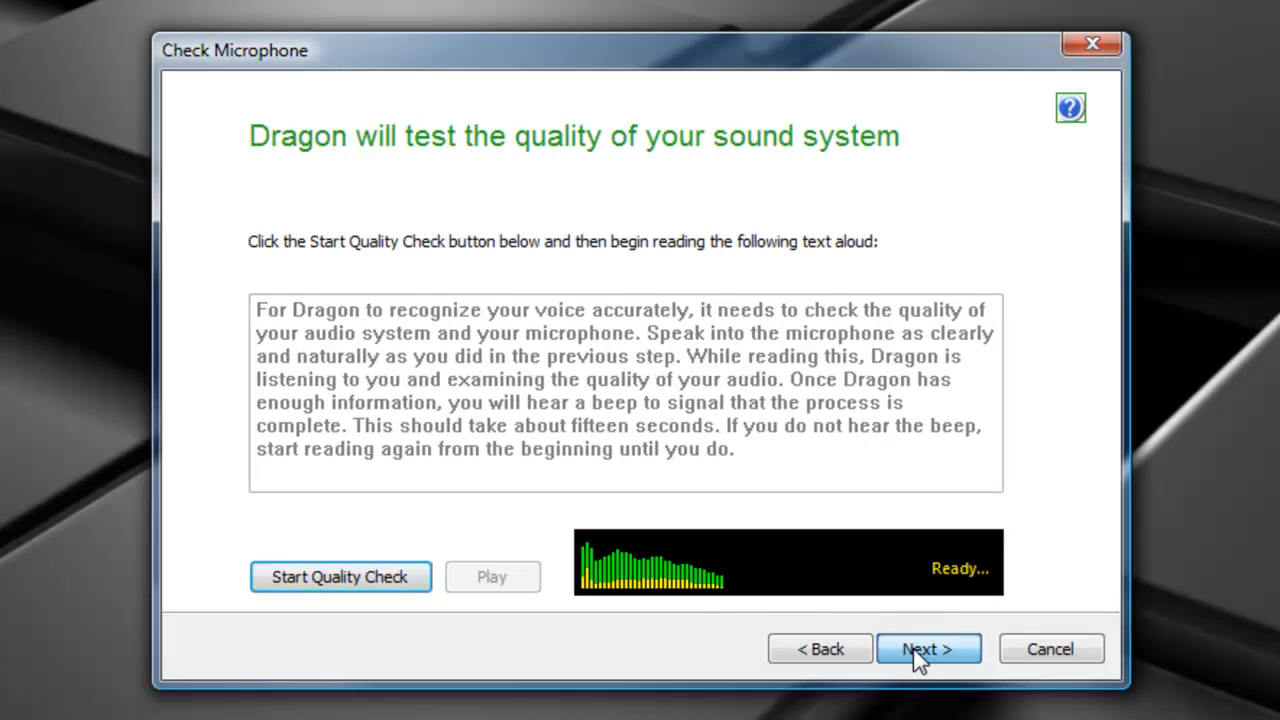
{"action": "left_click", "coordinate": [416, 588]}
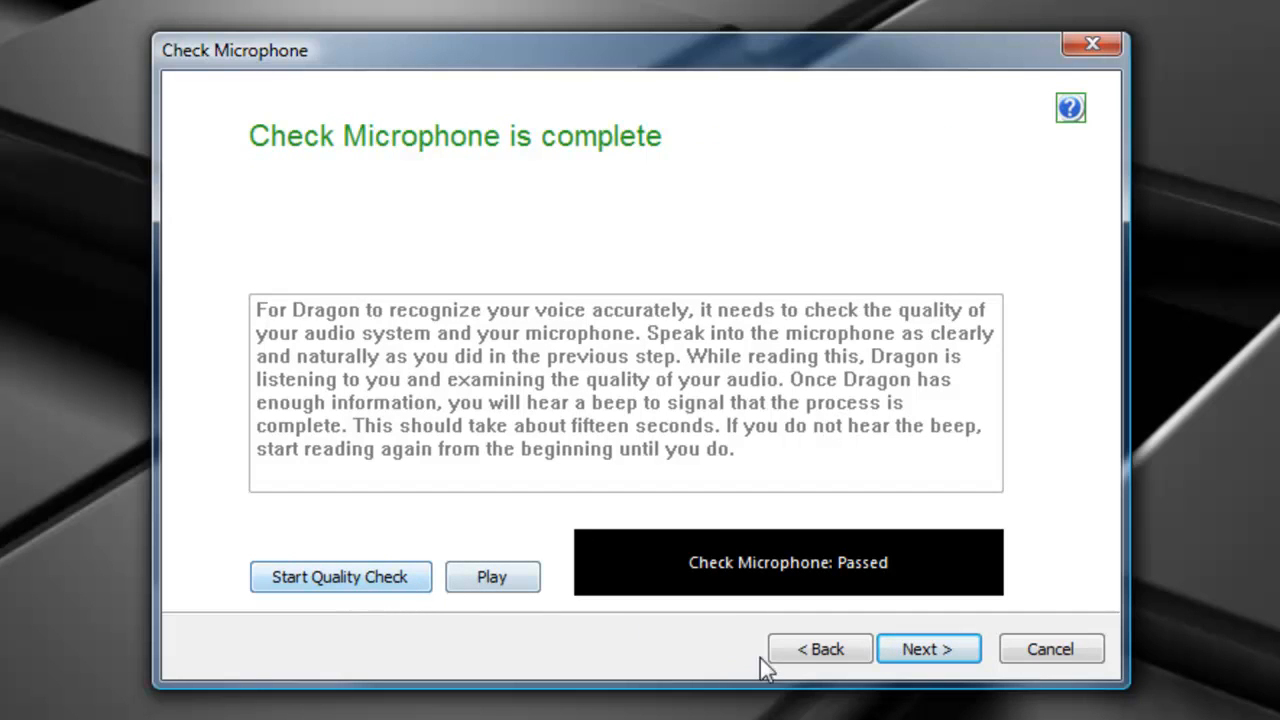
{"action": "left_click", "coordinate": [922, 666]}
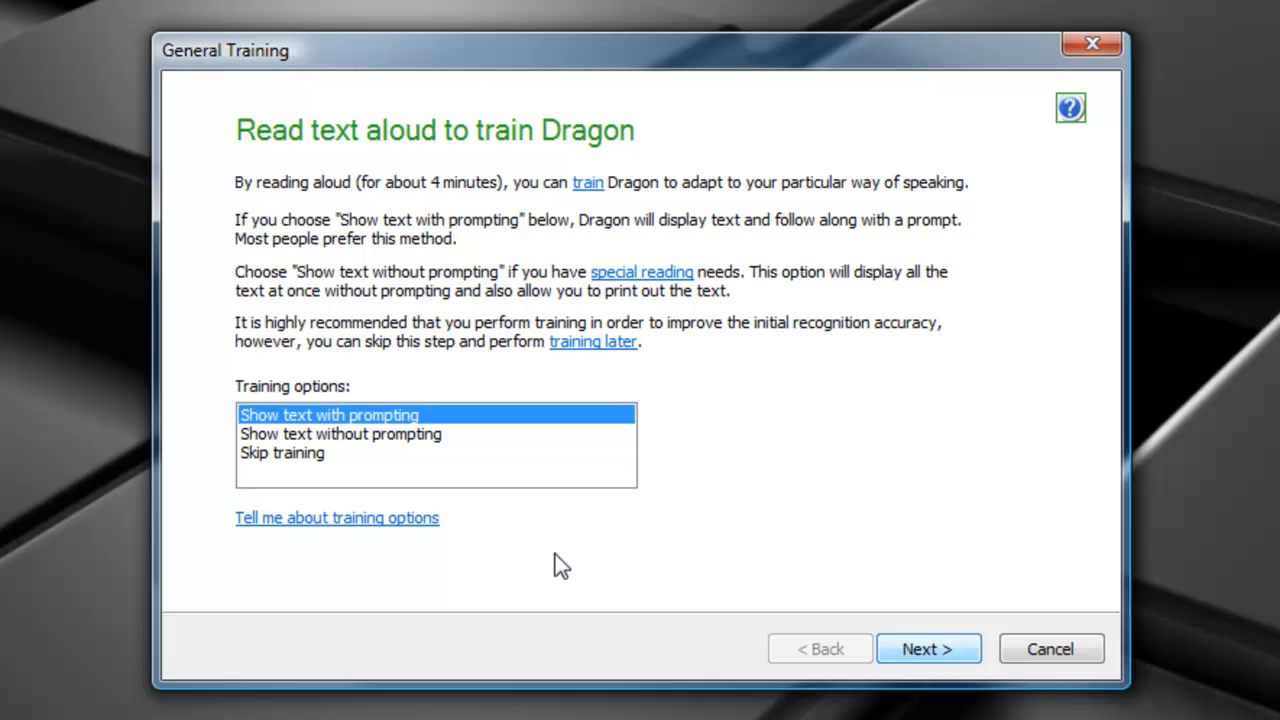
Skip the voice training and keep automatic accuracy improvement enabled
{"action": "left_click", "coordinate": [277, 461]}
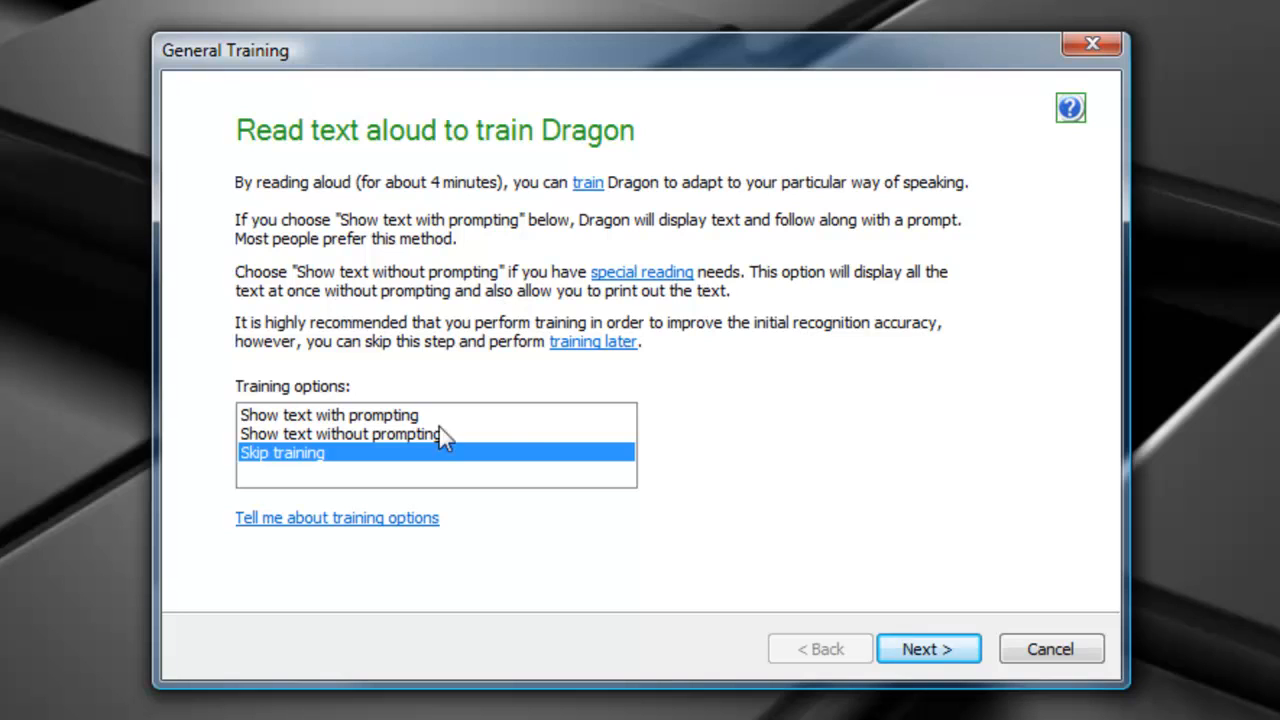
{"action": "left_click", "coordinate": [921, 655]}
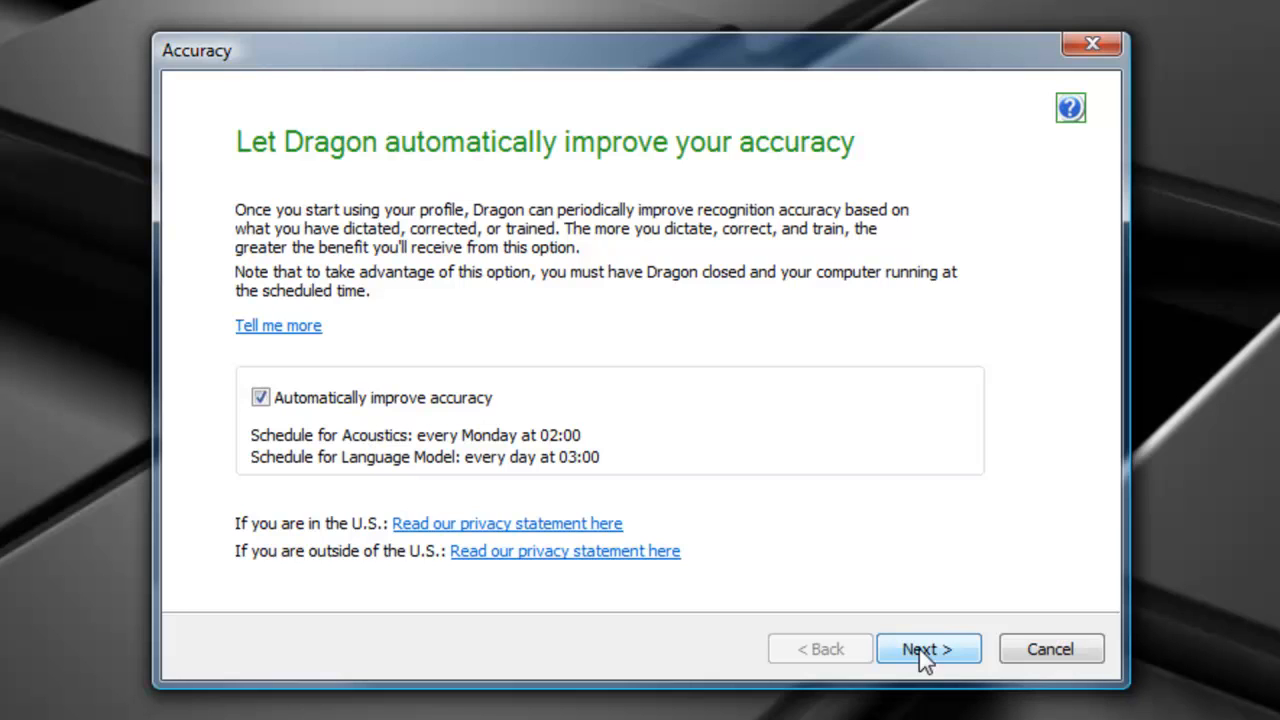
{"action": "left_click", "coordinate": [923, 652]}
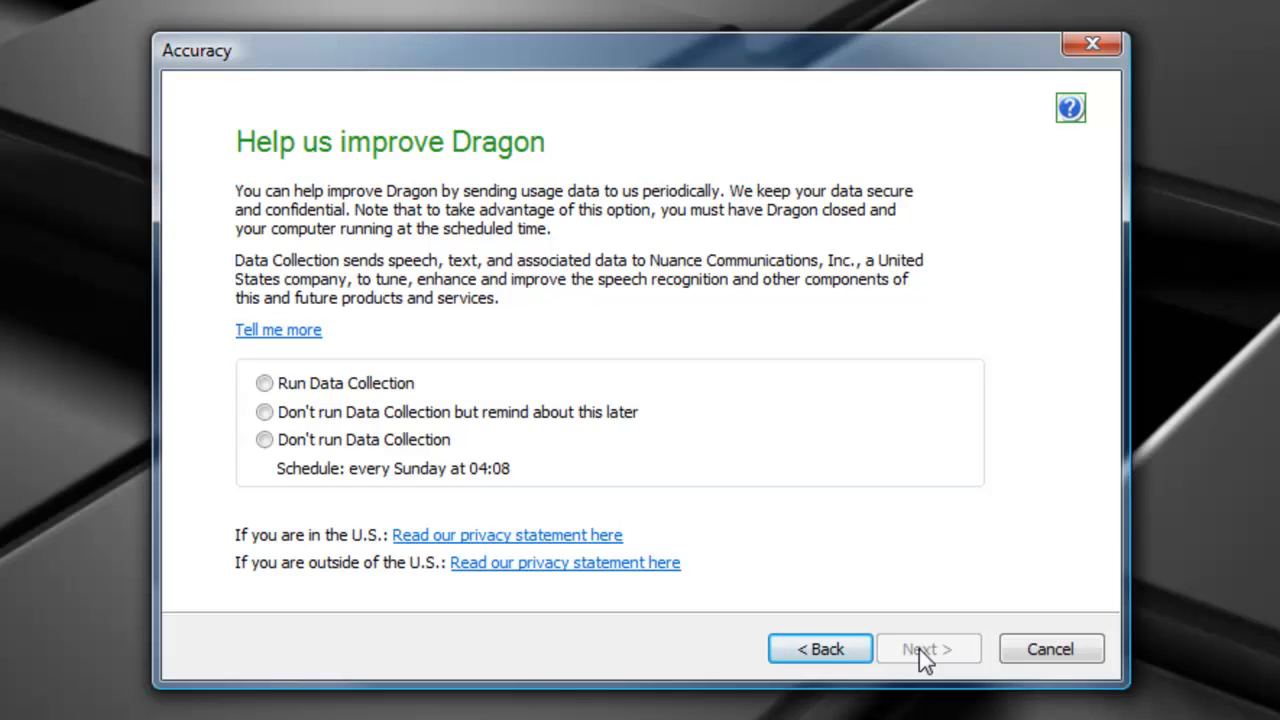
Decline to run Data Collection and finish the profile setup
{"action": "left_click", "coordinate": [265, 440]}
{"action": "left_click", "coordinate": [940, 652]}
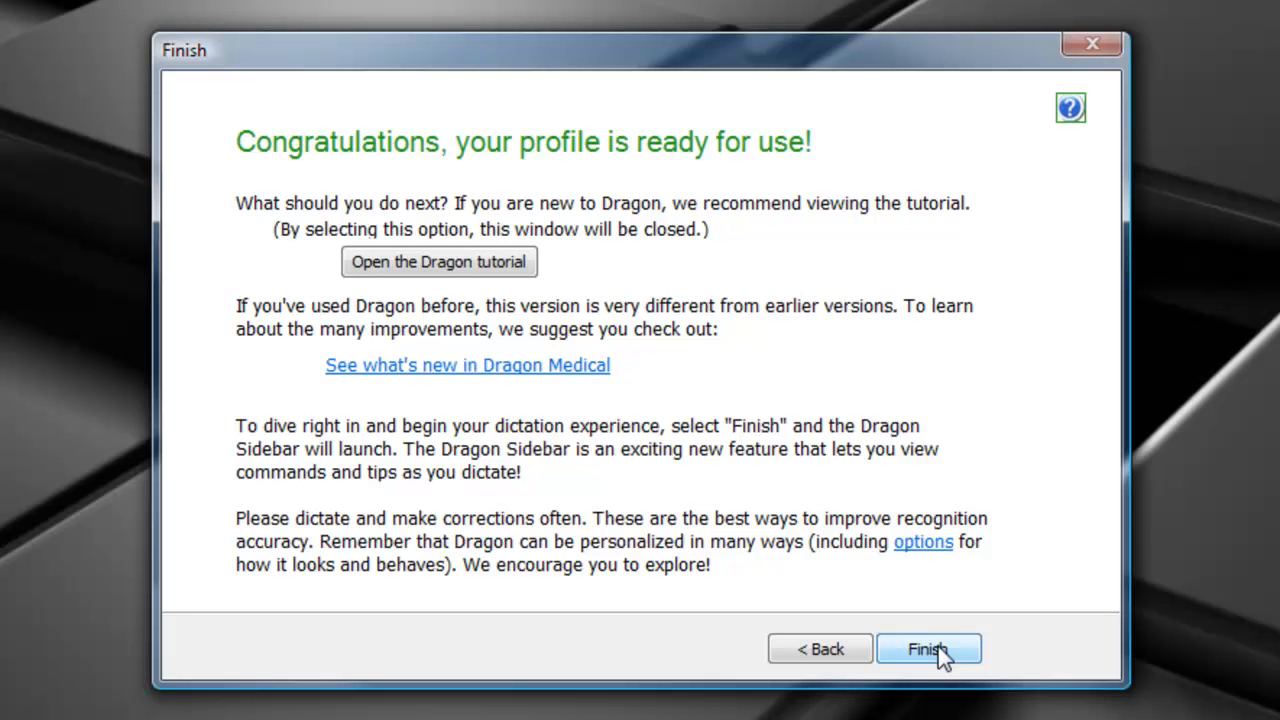
{"action": "left_click", "coordinate": [940, 652]}
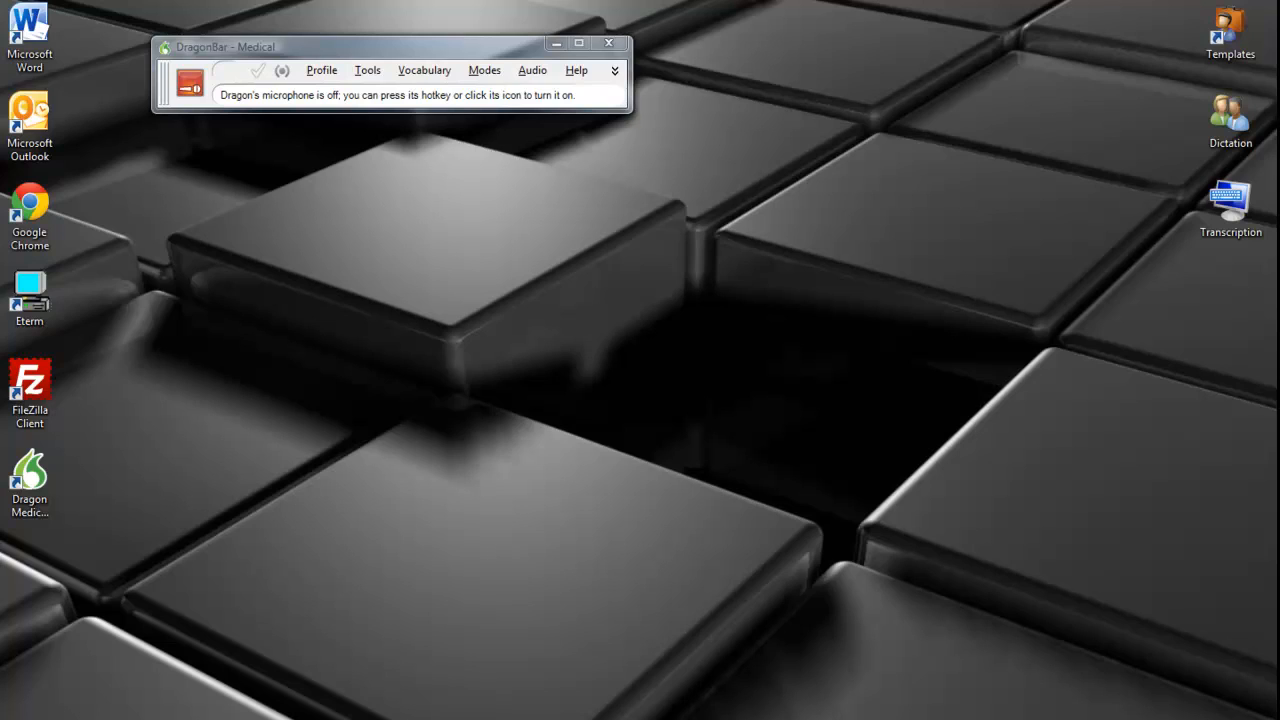
Open the PowerMic II button settings in the DragonBar's options
{"action": "left_click", "coordinate": [368, 72]}
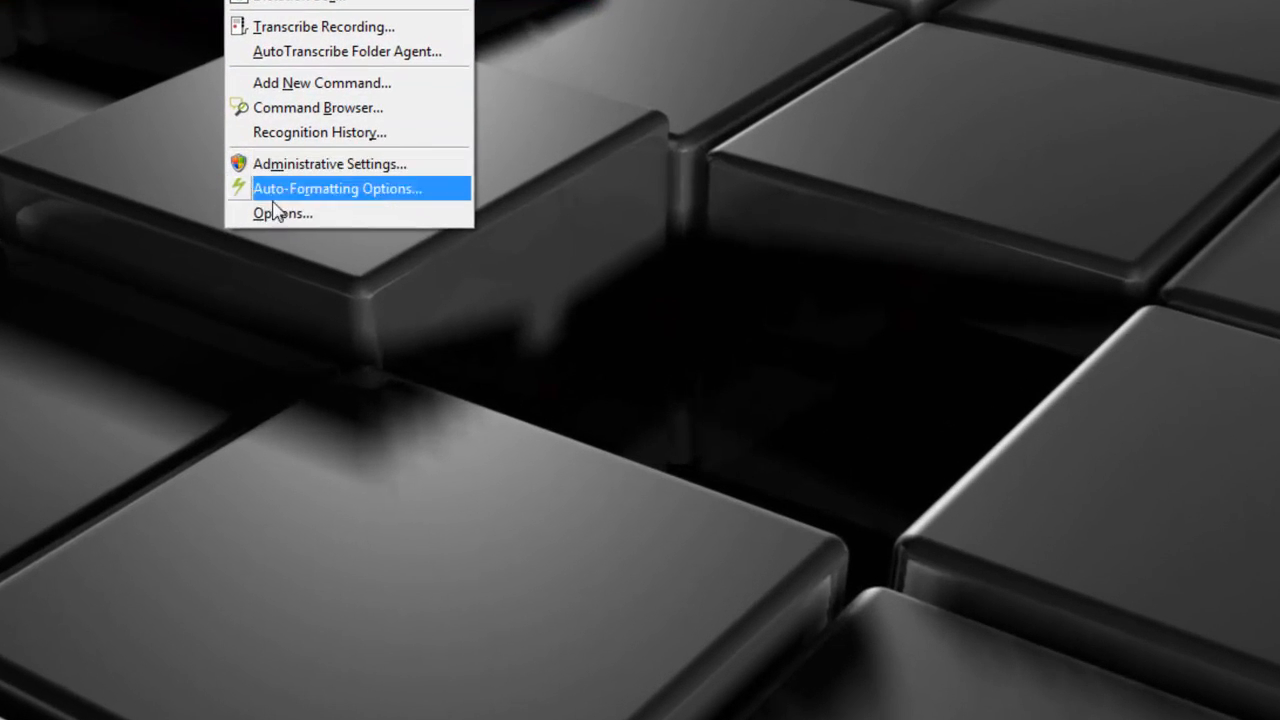
{"action": "left_click", "coordinate": [271, 214]}
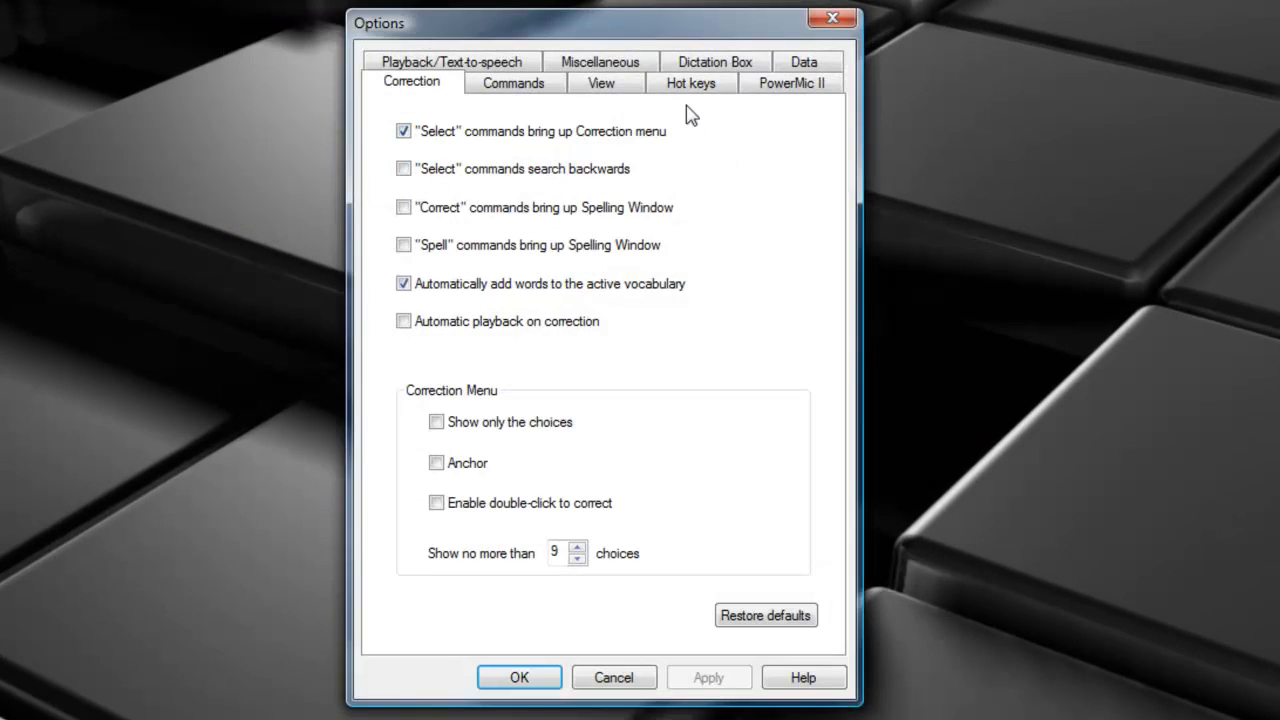
{"action": "left_click", "coordinate": [790, 84]}
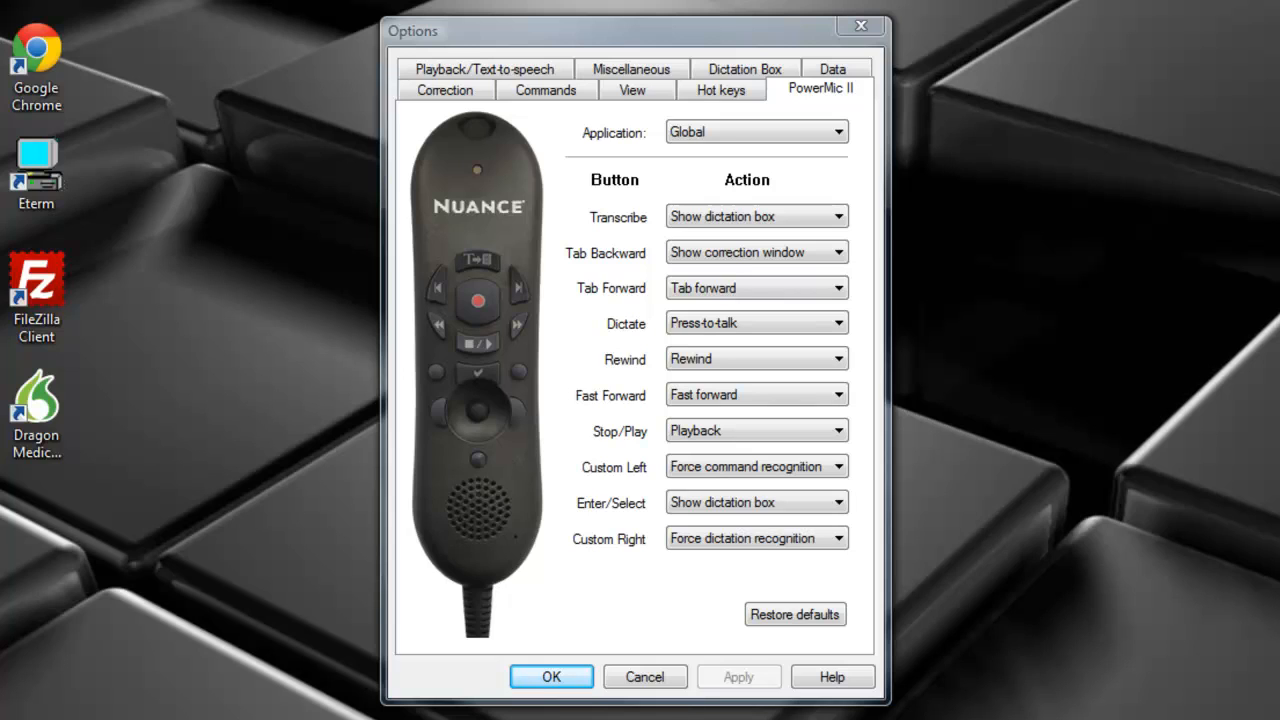
Set the action of the PowerMic II's Transcribe button to <None>
{"action": "left_click", "coordinate": [839, 217]}
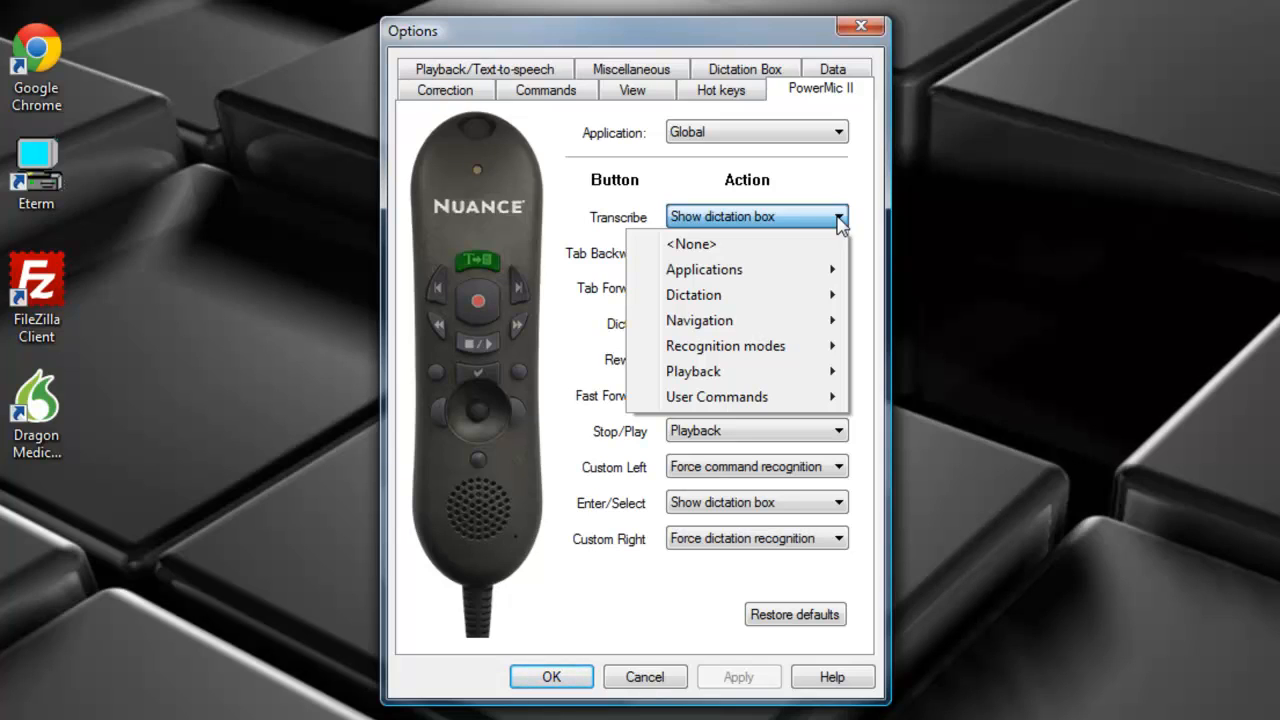
{"action": "left_click", "coordinate": [740, 244]}
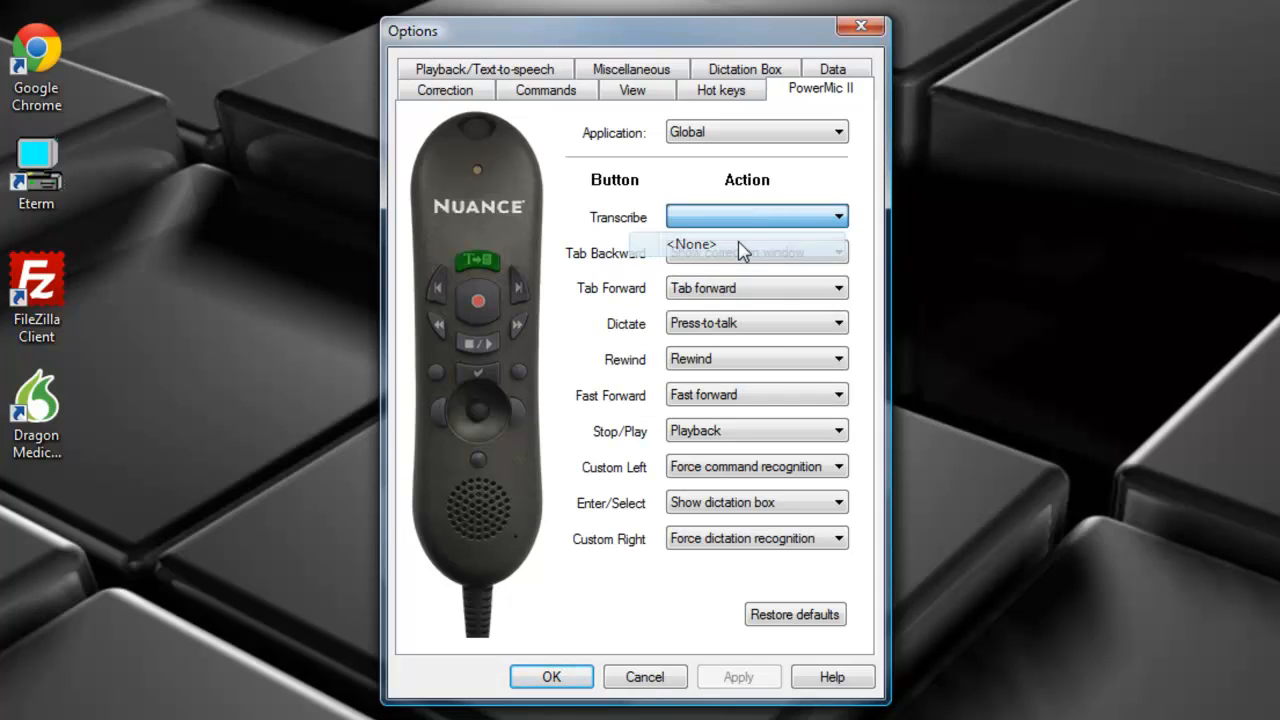
Examine the actions available for the Transcribe button in every category, from Applications to User Commands, and choose to specify a custom command
{"action": "left_click", "coordinate": [788, 217]}
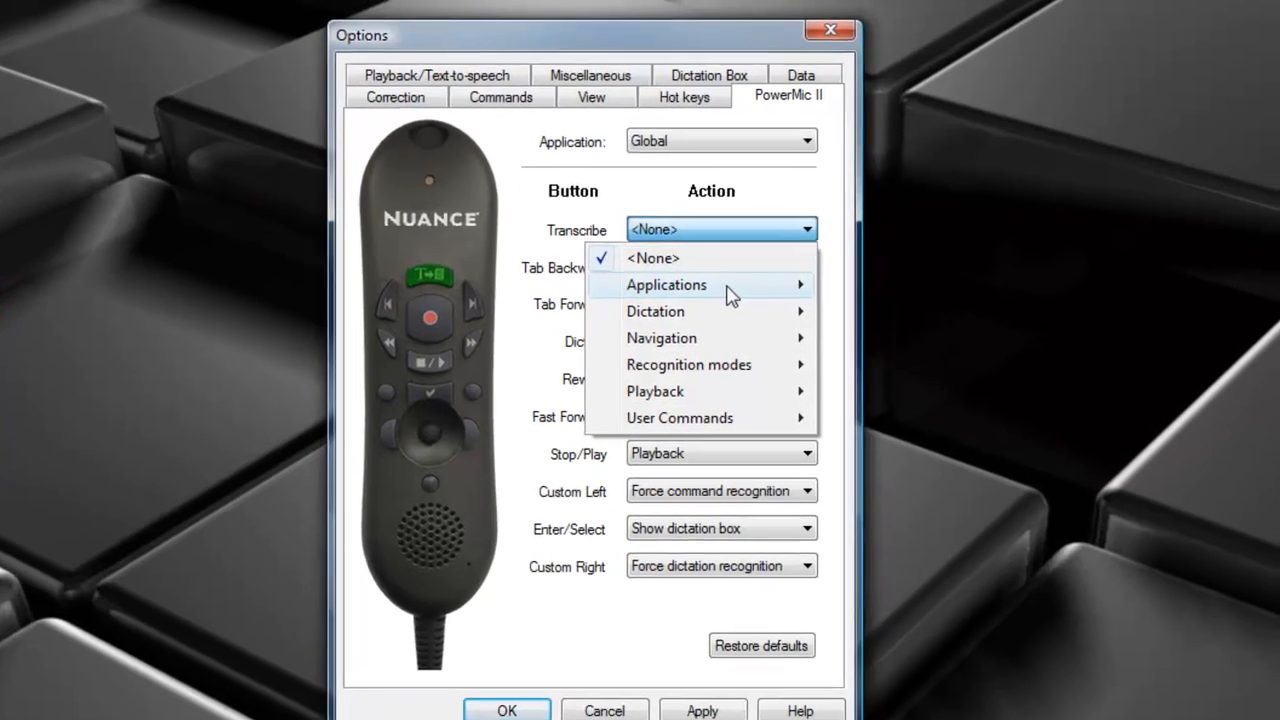
{"action": "mouse_move", "coordinate": [759, 272]}
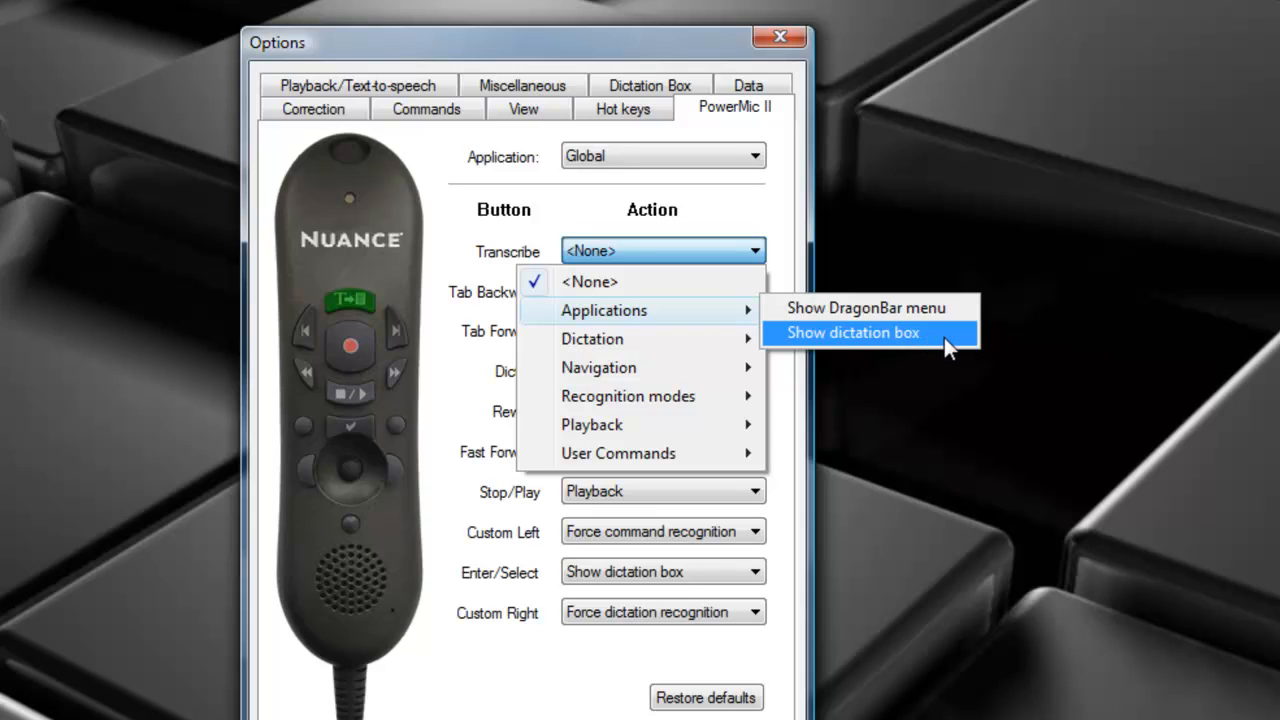
{"action": "mouse_move", "coordinate": [643, 335]}
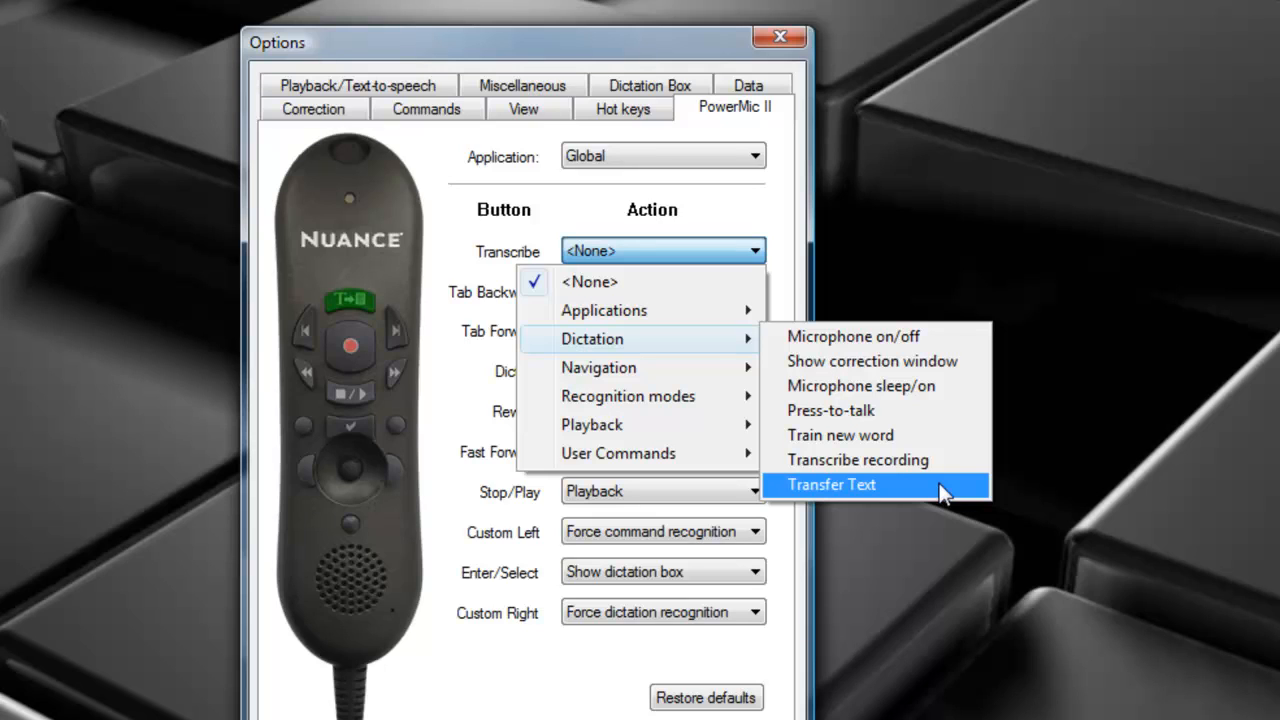
{"action": "mouse_move", "coordinate": [704, 368]}
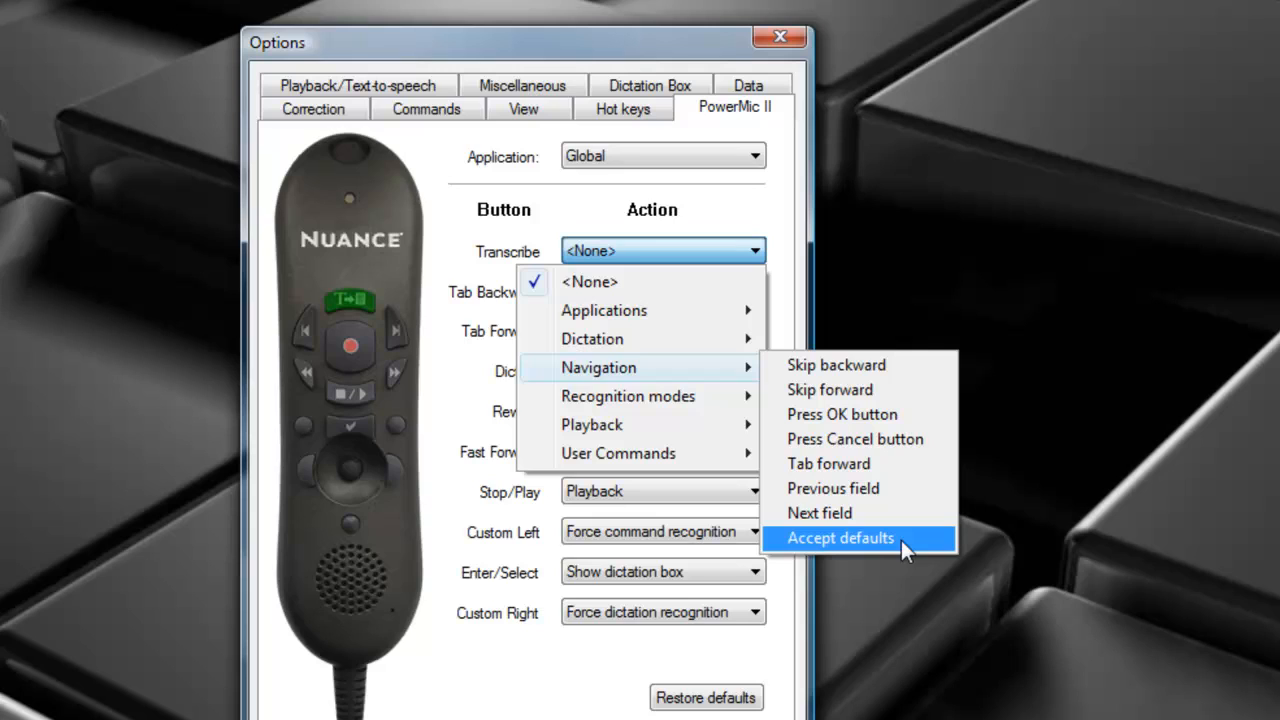
{"action": "mouse_move", "coordinate": [655, 398]}
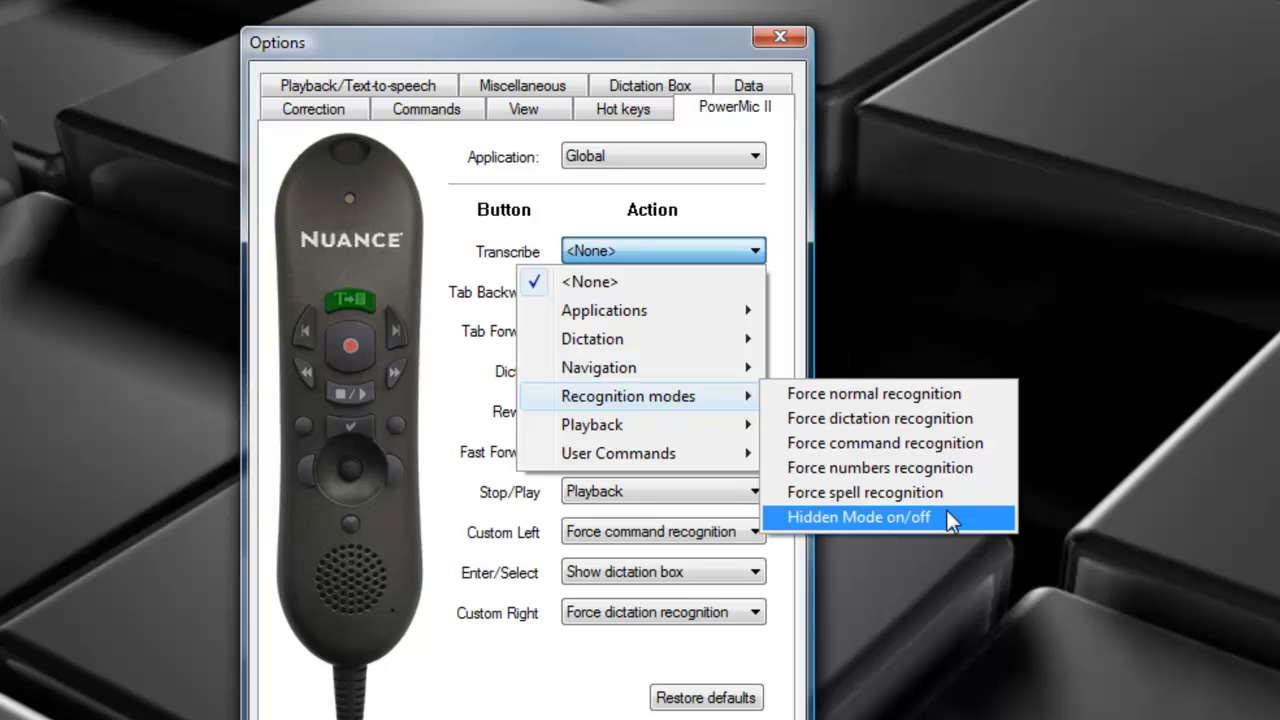
{"action": "mouse_move", "coordinate": [638, 424]}
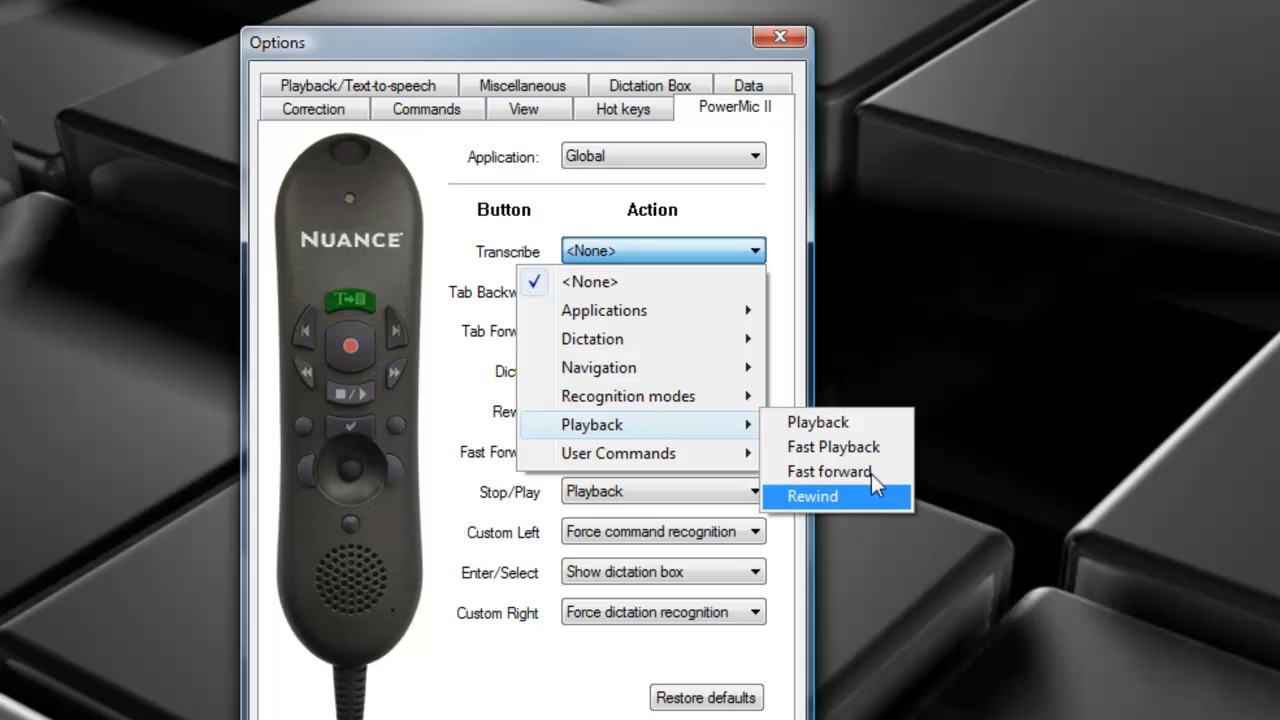
{"action": "mouse_move", "coordinate": [663, 466]}
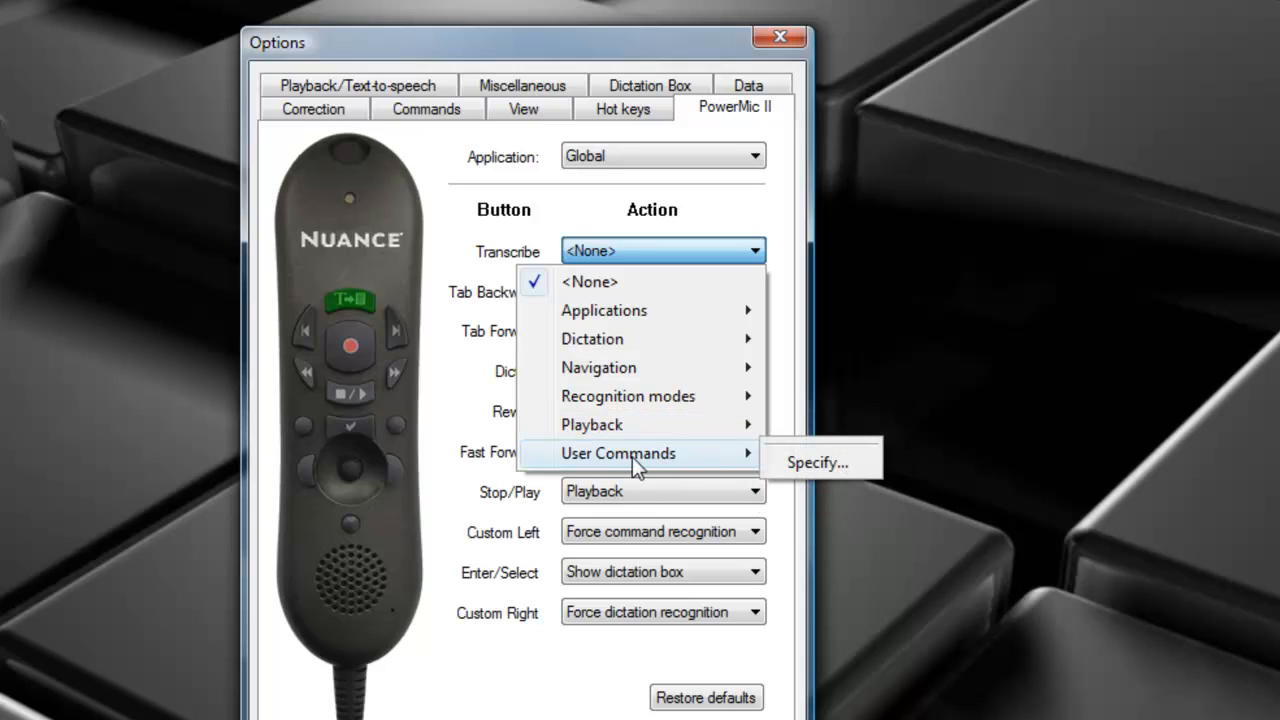
{"action": "left_click", "coordinate": [836, 463]}
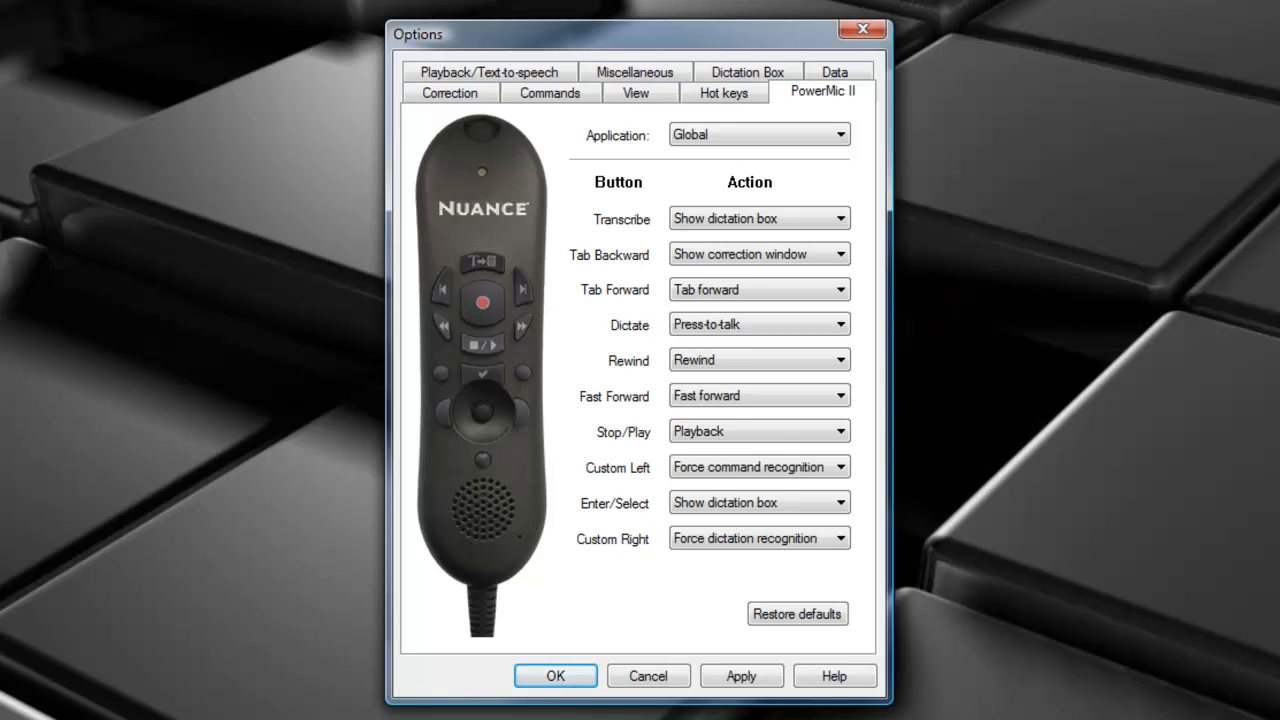
Assign the custom user command "open microsoft word" to the PowerMic II's Transcribe button
{"action": "left_click", "coordinate": [830, 228]}
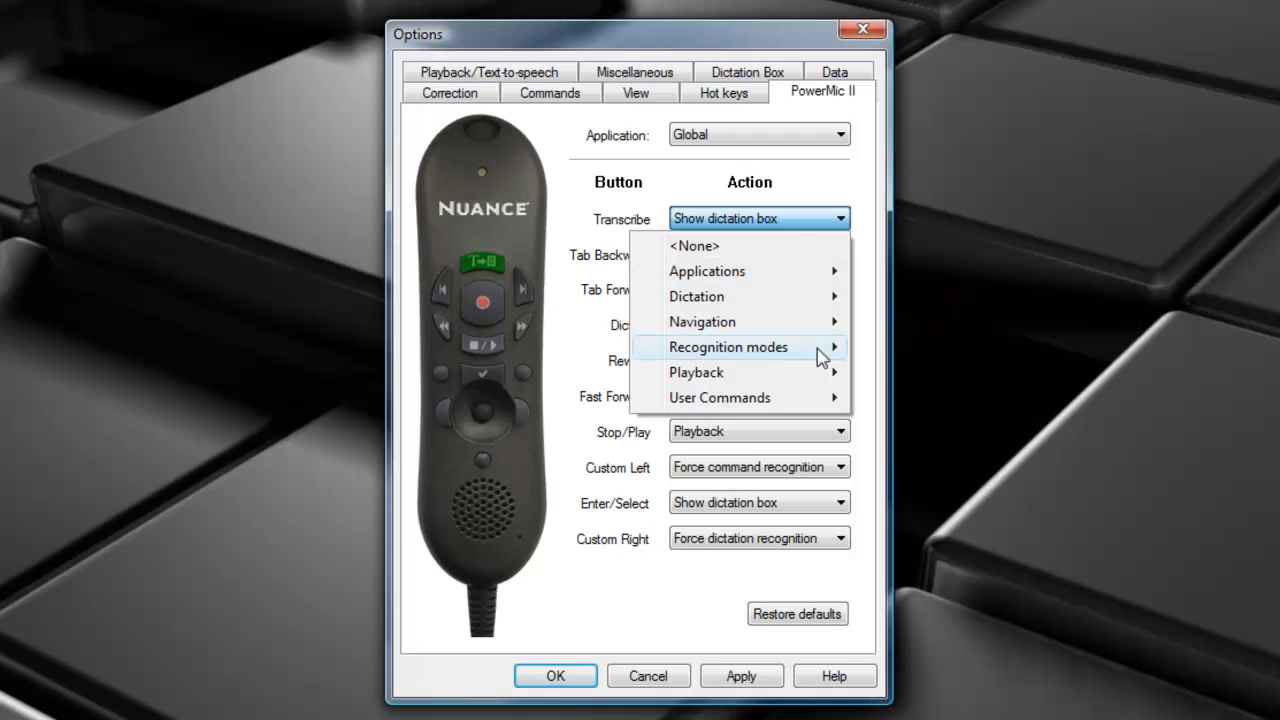
{"action": "mouse_move", "coordinate": [800, 397]}
{"action": "left_click", "coordinate": [895, 407]}
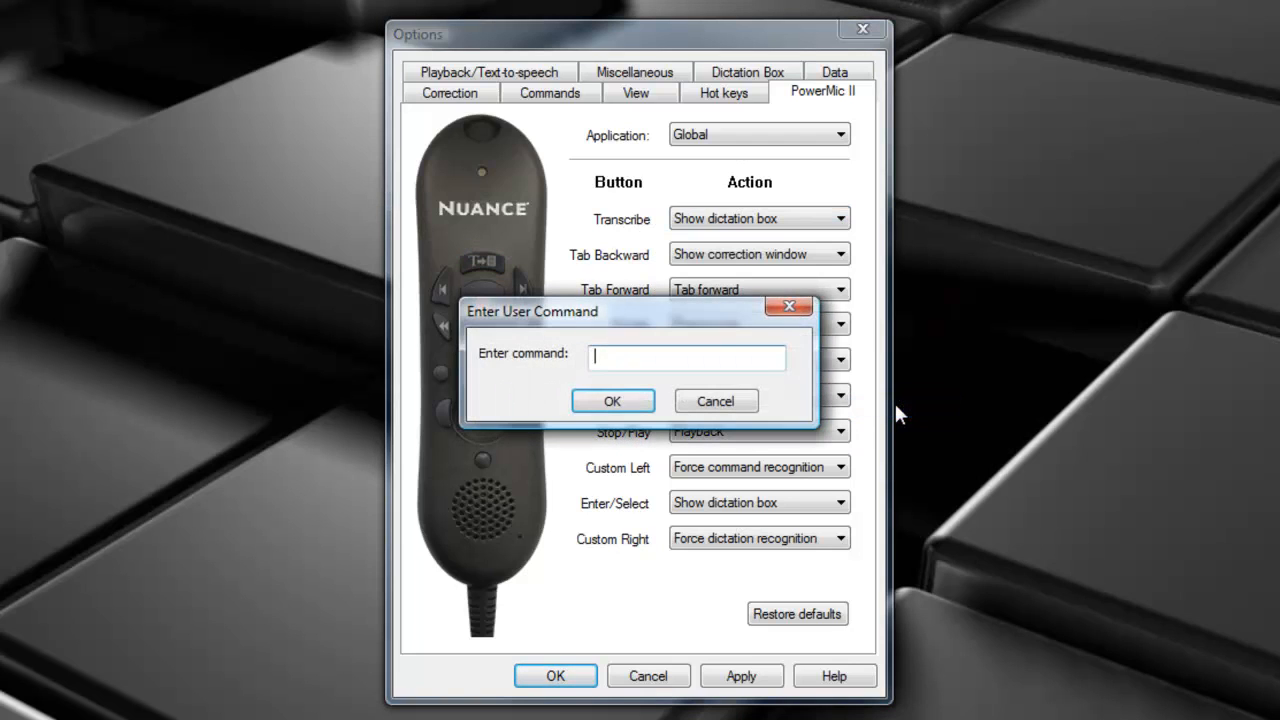
{"action": "type", "text": "open mi"}
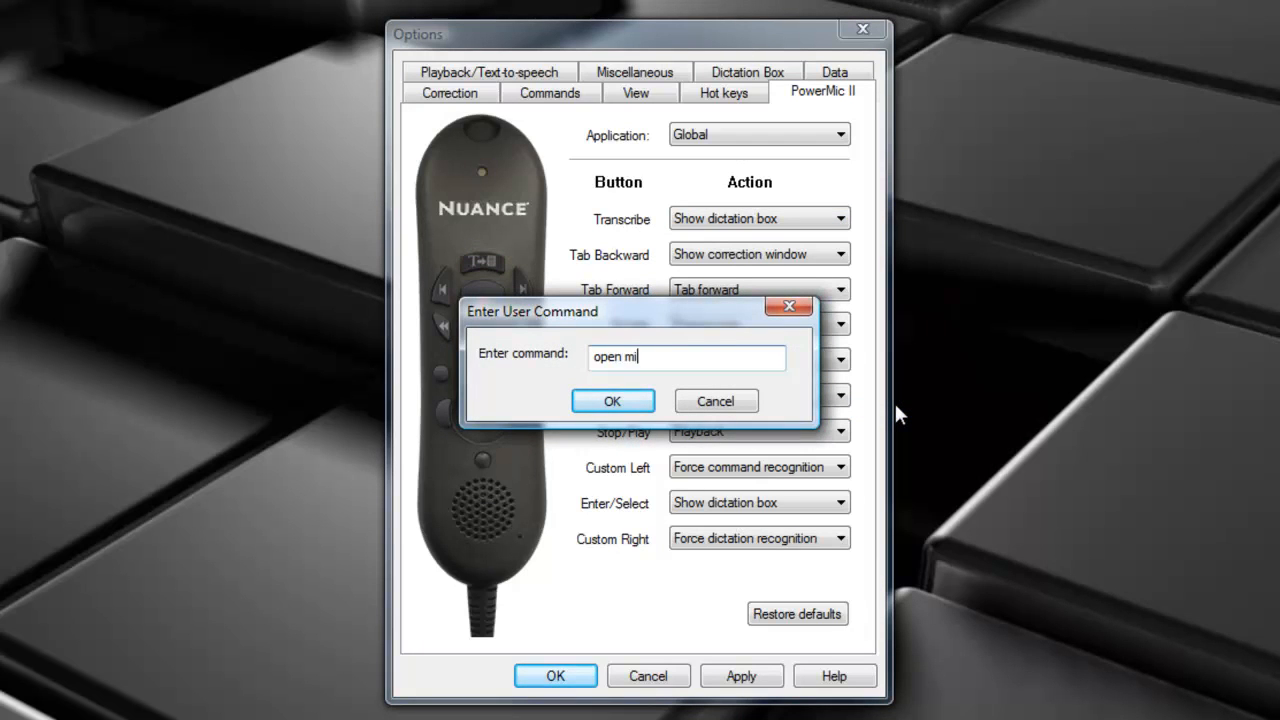
{"action": "type", "text": "crosoft word"}
{"action": "left_click", "coordinate": [613, 399]}
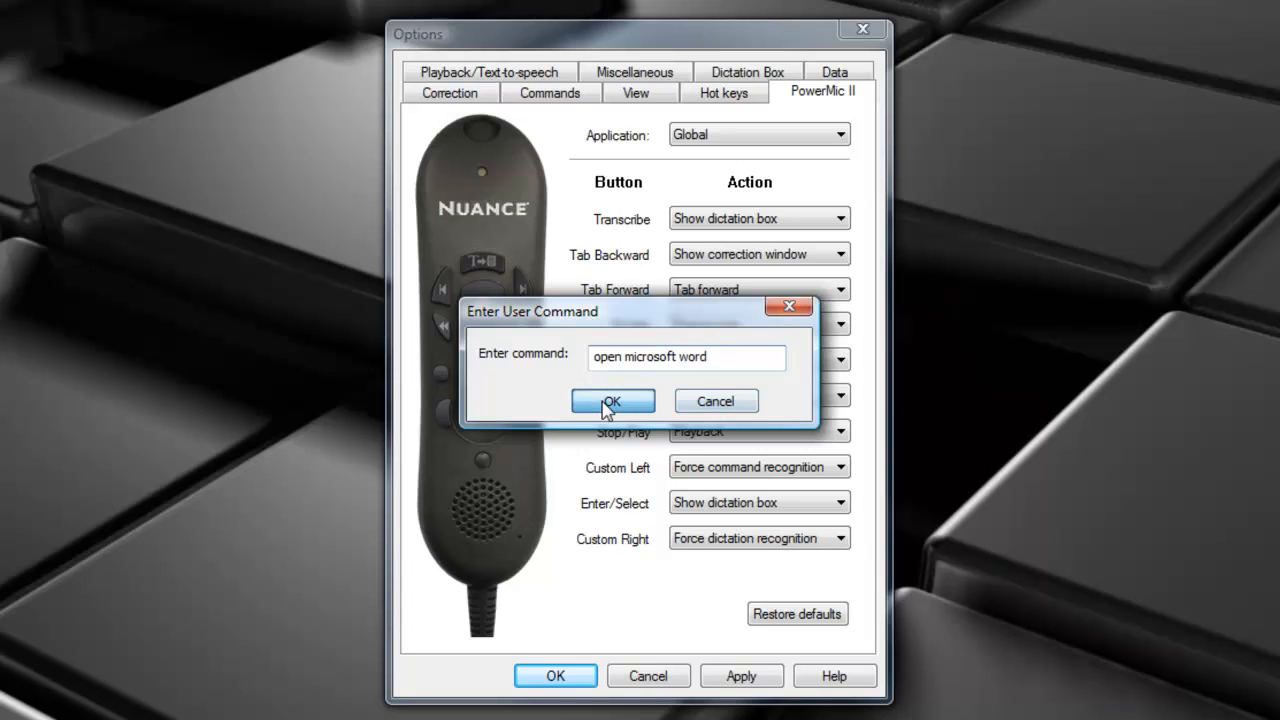
Set the Tab Backward button's action to Previous field and the Tab Forward button's action to Next field
{"action": "left_click", "coordinate": [836, 258]}
{"action": "mouse_move", "coordinate": [825, 358]}
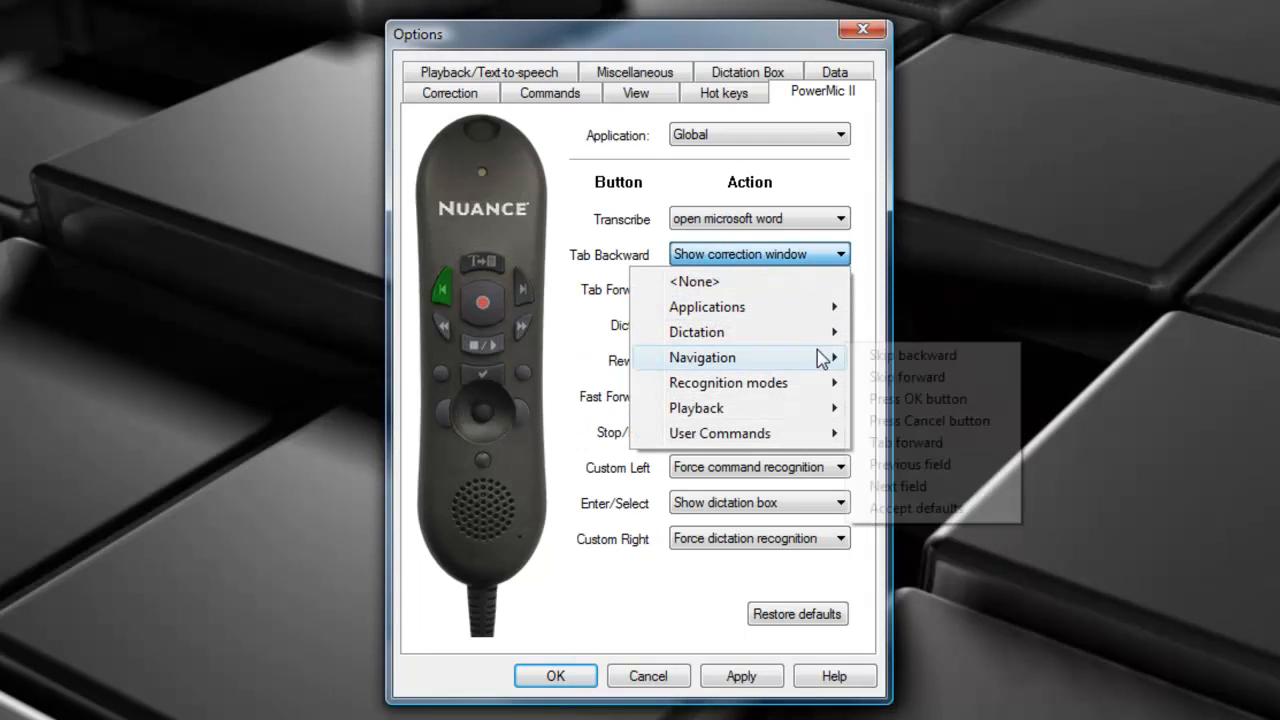
{"action": "left_click", "coordinate": [958, 464]}
{"action": "left_click", "coordinate": [810, 290]}
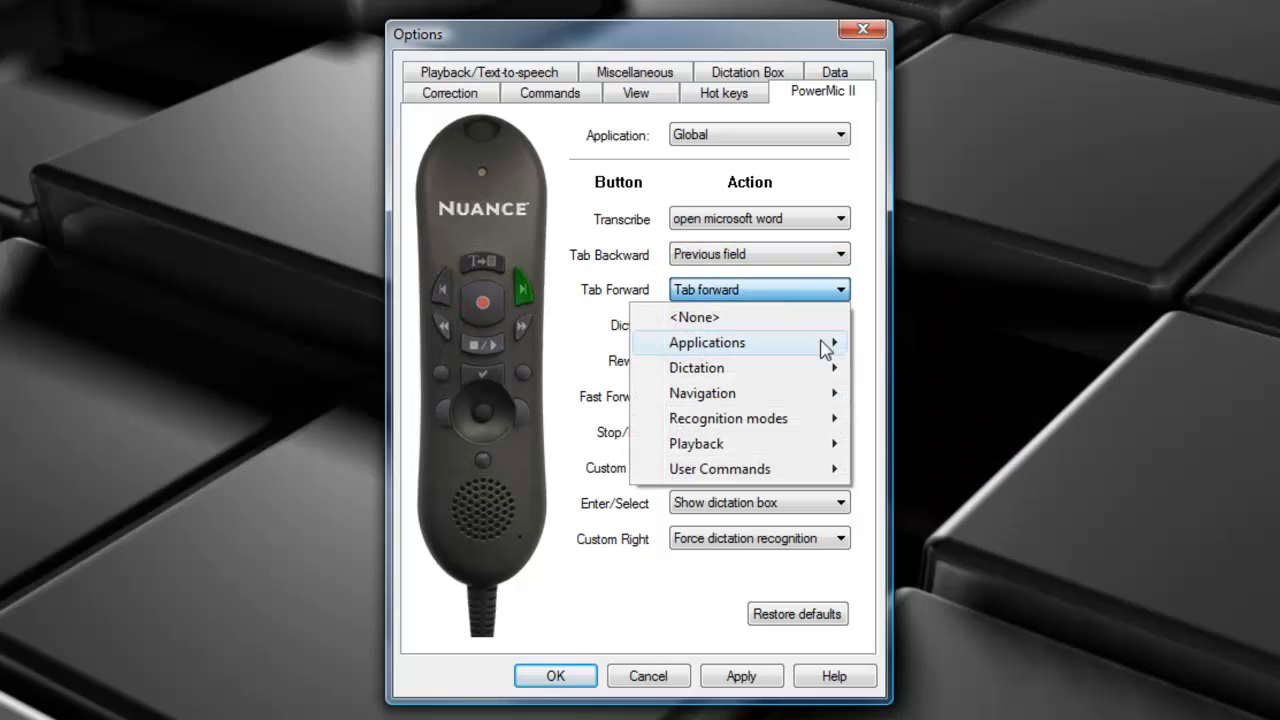
{"action": "mouse_move", "coordinate": [823, 395]}
{"action": "left_click", "coordinate": [940, 524]}
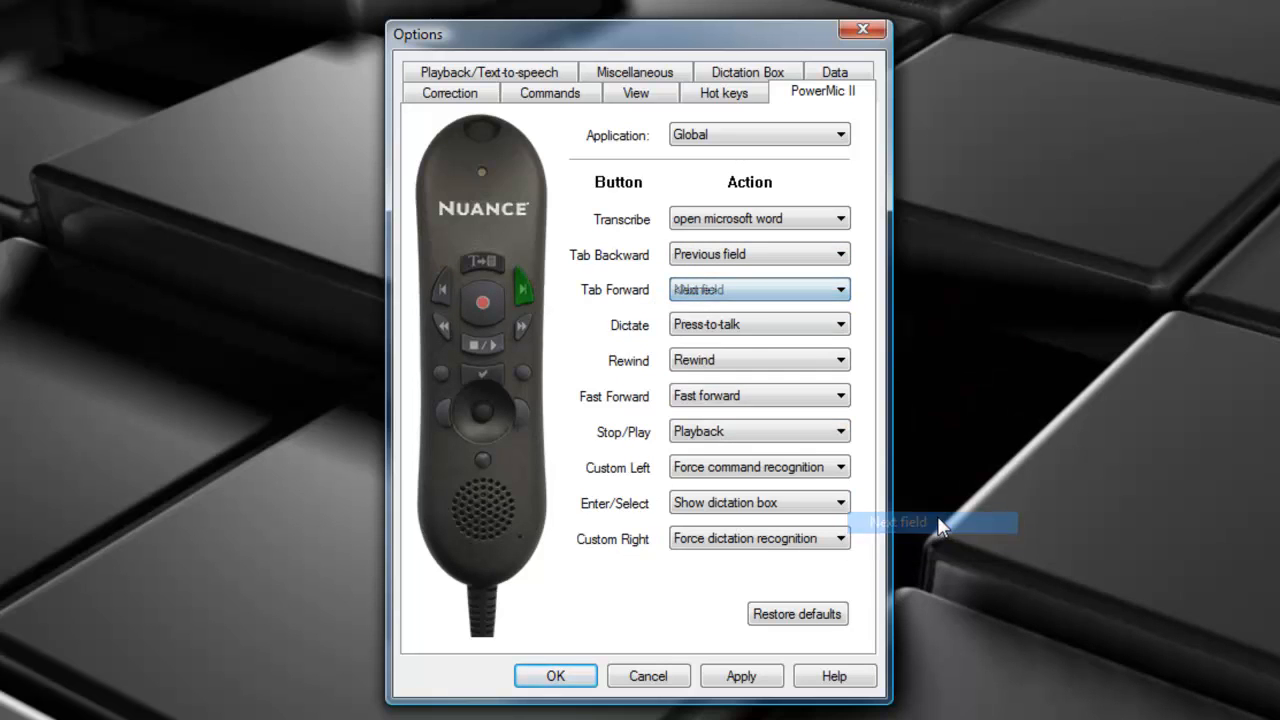
Set the actions of the Rewind and Fast Forward buttons to <None>
{"action": "left_click", "coordinate": [757, 363]}
{"action": "left_click", "coordinate": [735, 385]}
{"action": "left_click", "coordinate": [742, 397]}
{"action": "left_click", "coordinate": [723, 426]}
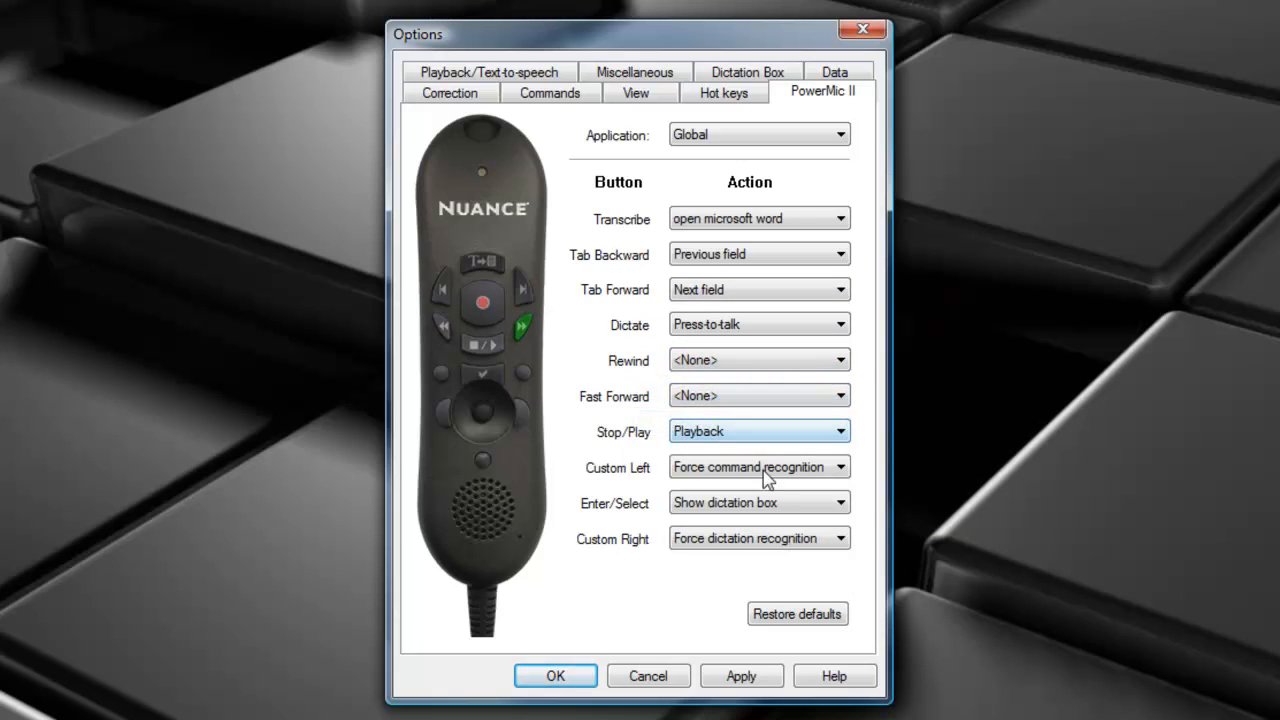
Assign the custom user command "open consultation" to the Custom Left button and set the Enter/Select button's action to <None>
{"action": "left_click", "coordinate": [806, 470]}
{"action": "mouse_move", "coordinate": [779, 558]}
{"action": "mouse_move", "coordinate": [740, 646]}
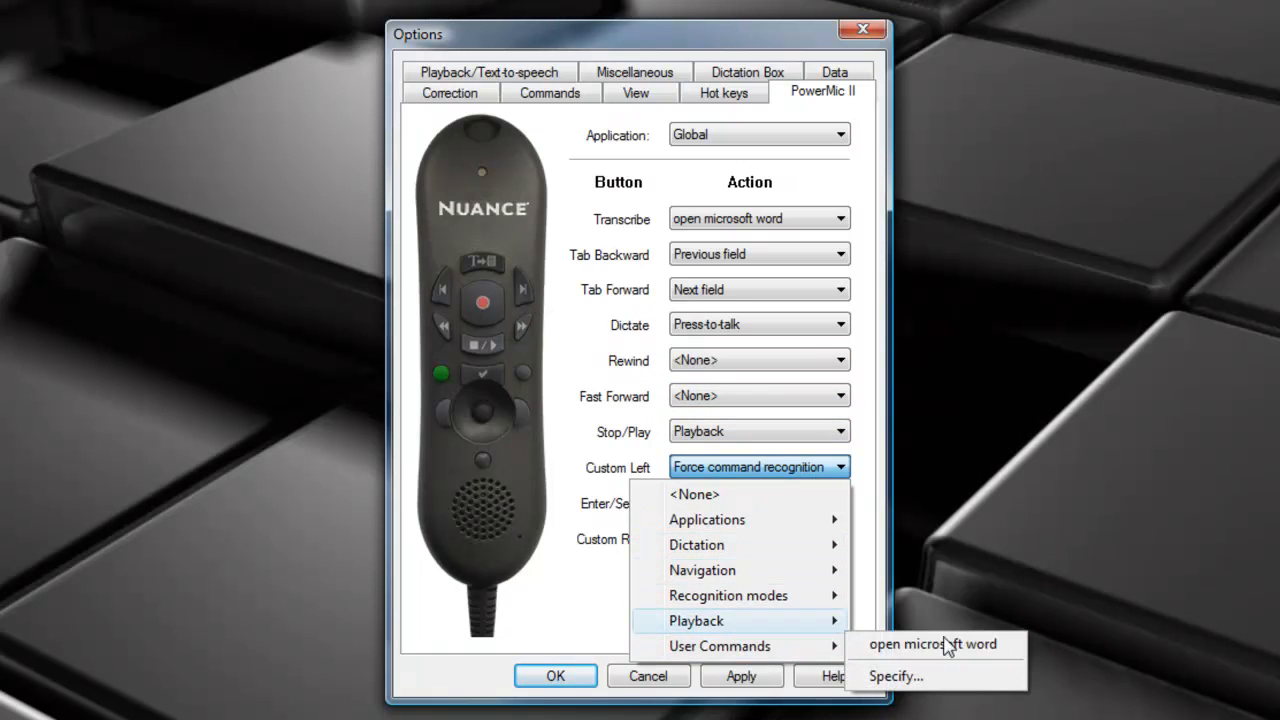
{"action": "left_click", "coordinate": [924, 668]}
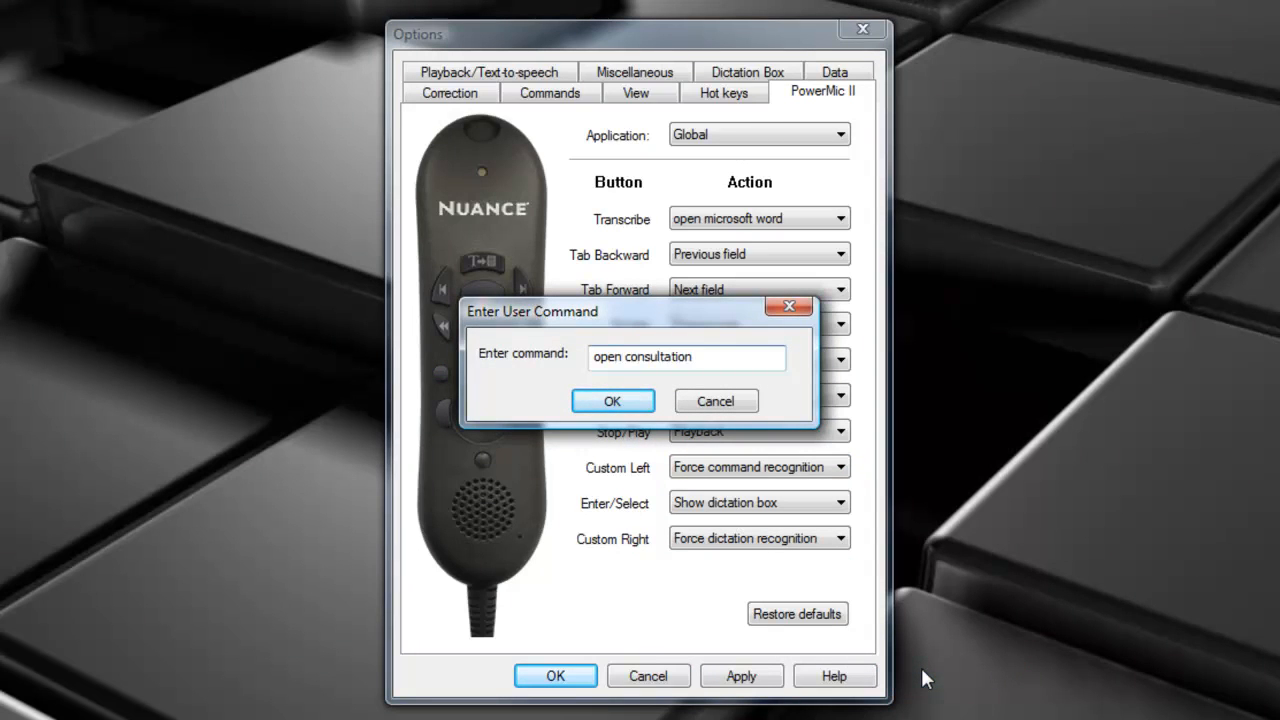
{"action": "left_click", "coordinate": [612, 401]}
{"action": "left_click", "coordinate": [772, 505]}
{"action": "left_click", "coordinate": [738, 535]}
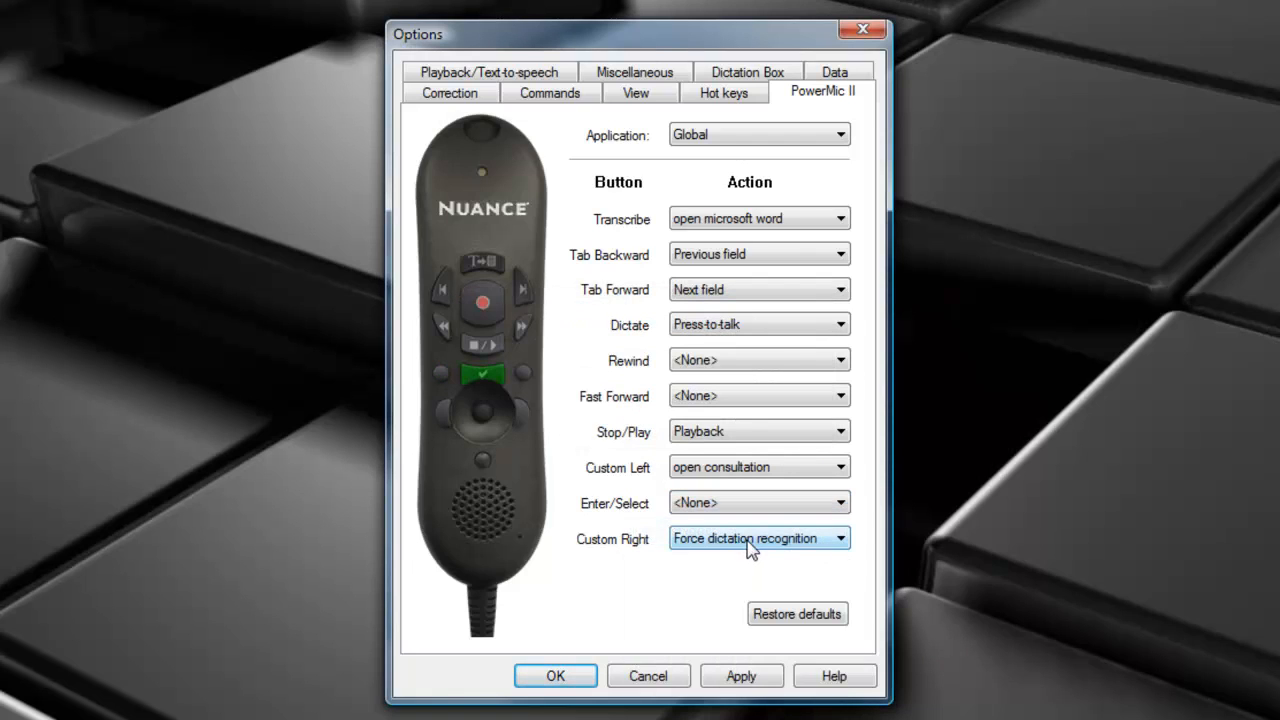
Set the Custom Right button's action to Accept defaults, then apply the button settings and close the options
{"action": "left_click", "coordinate": [752, 539]}
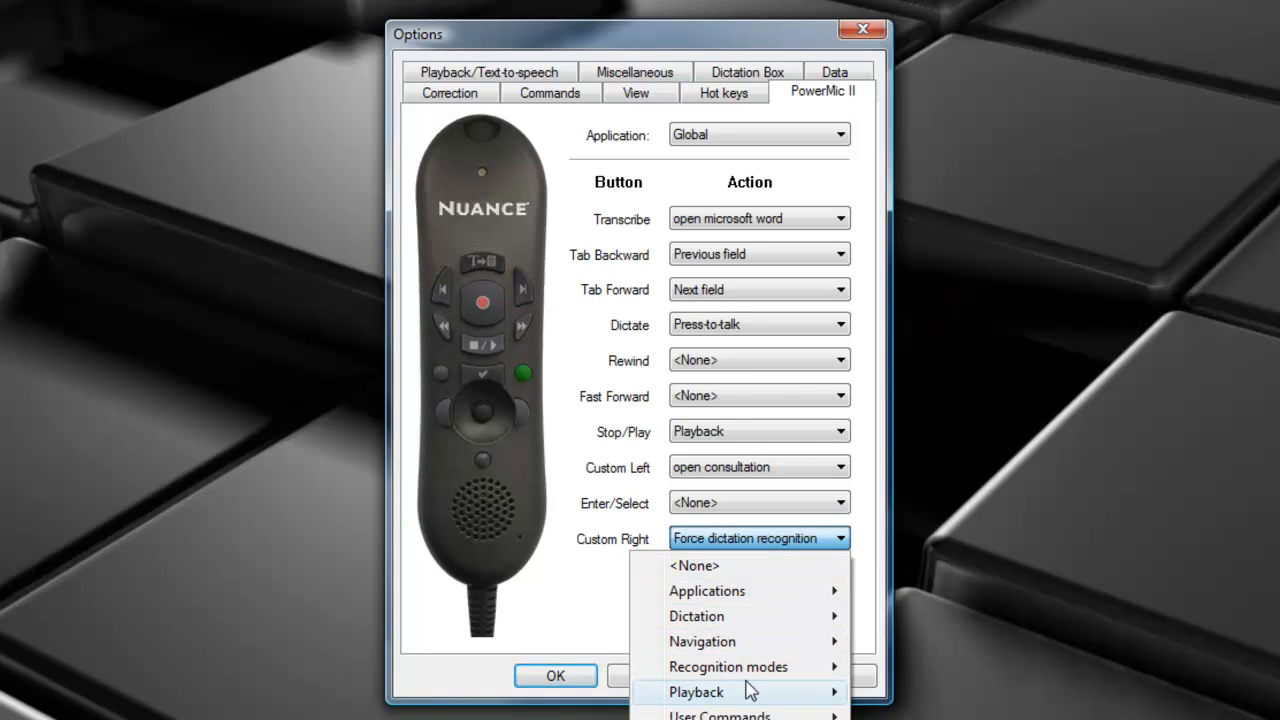
{"action": "mouse_move", "coordinate": [763, 645]}
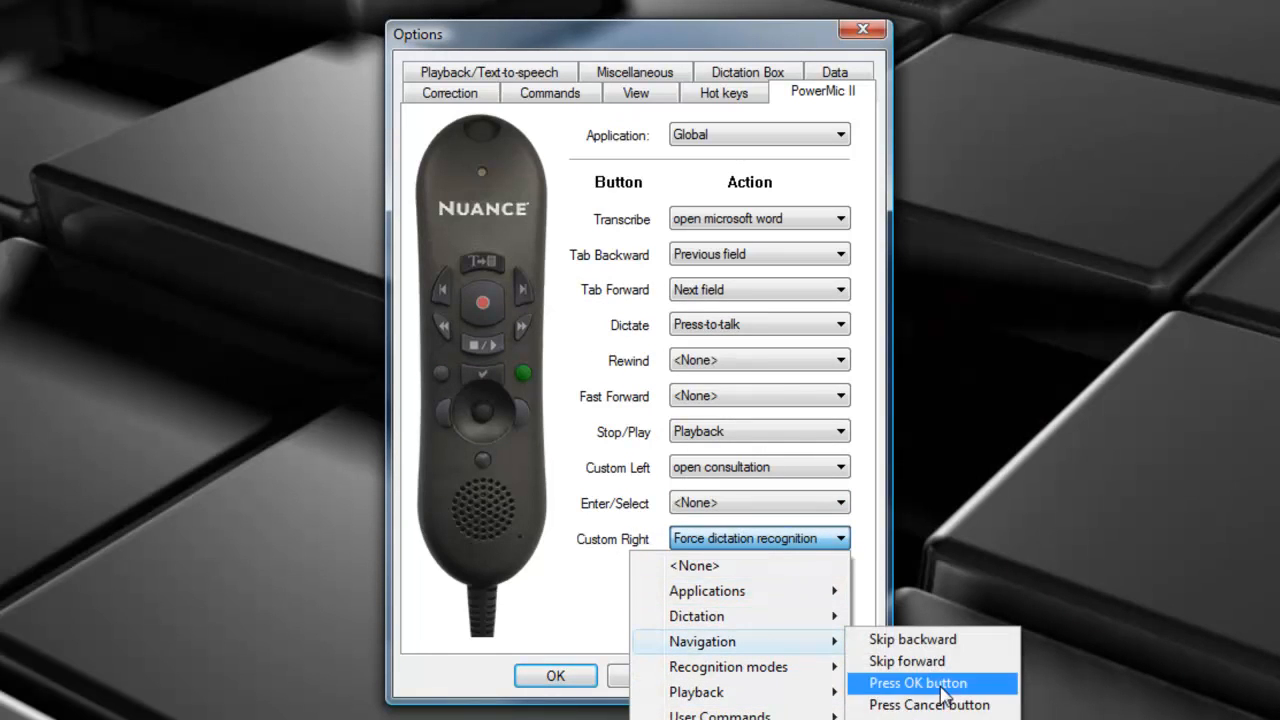
{"action": "left_click", "coordinate": [912, 719]}
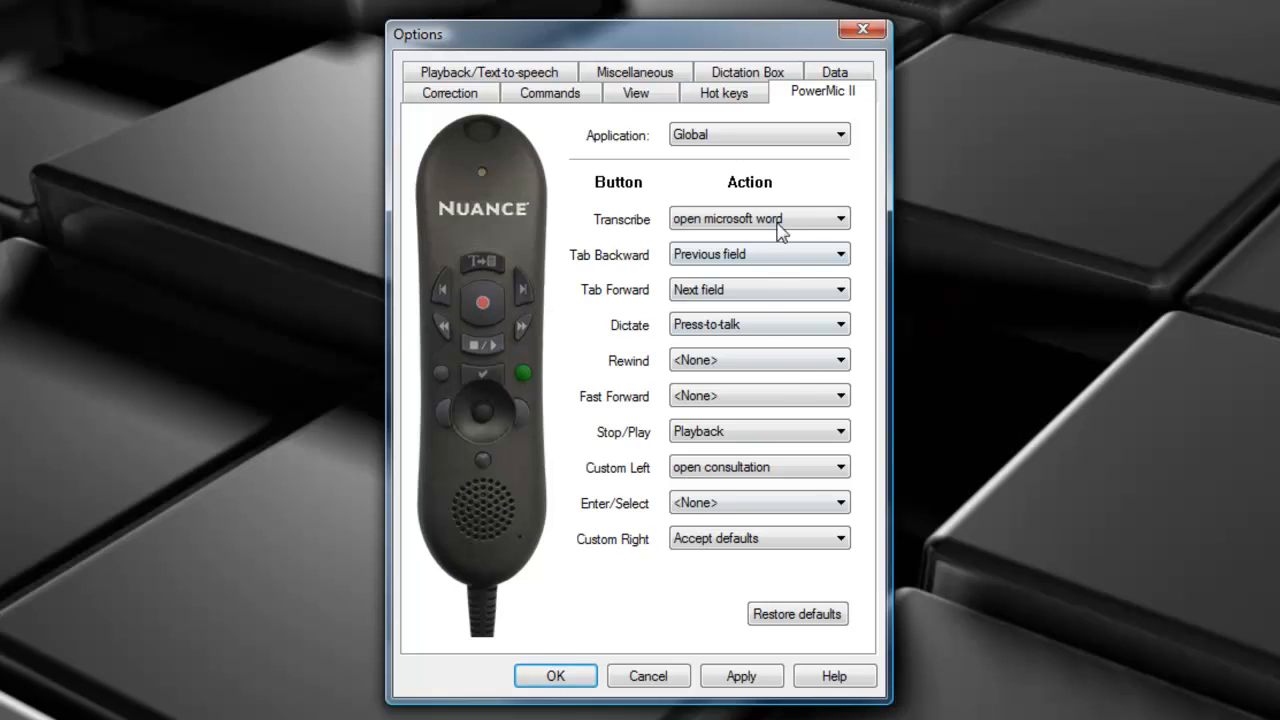
{"action": "left_click", "coordinate": [740, 677]}
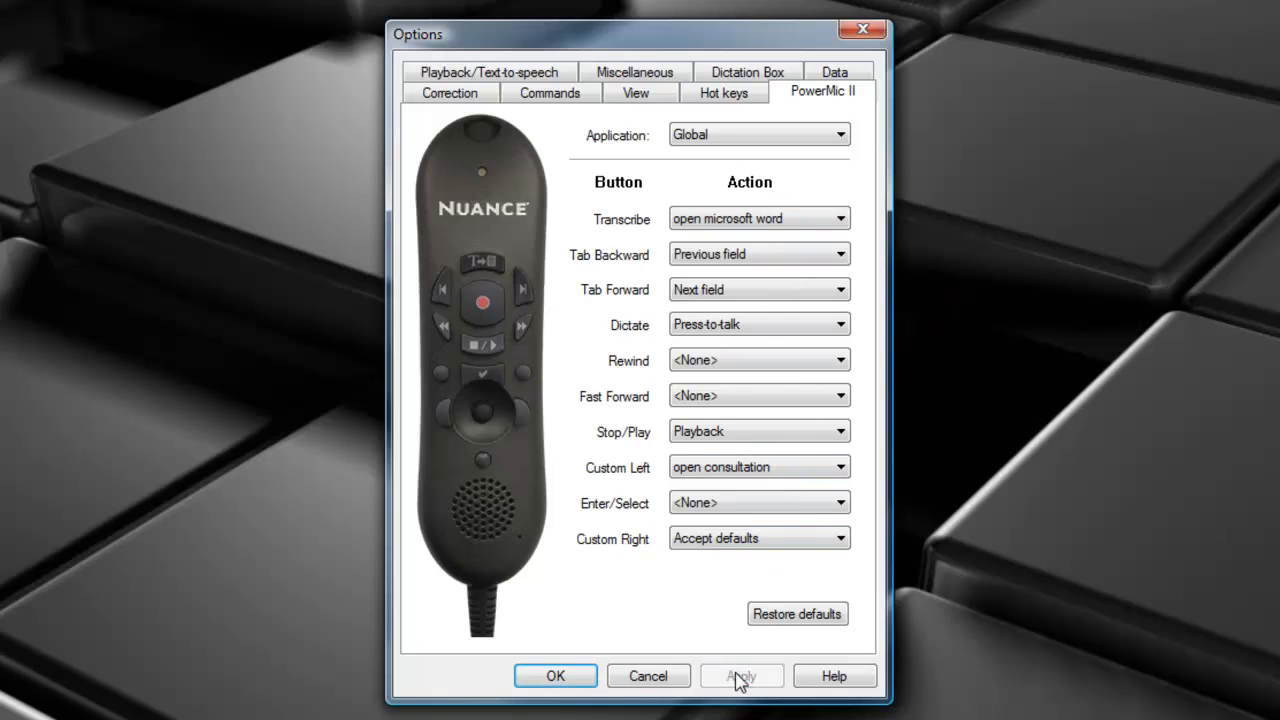
{"action": "left_click", "coordinate": [557, 676]}
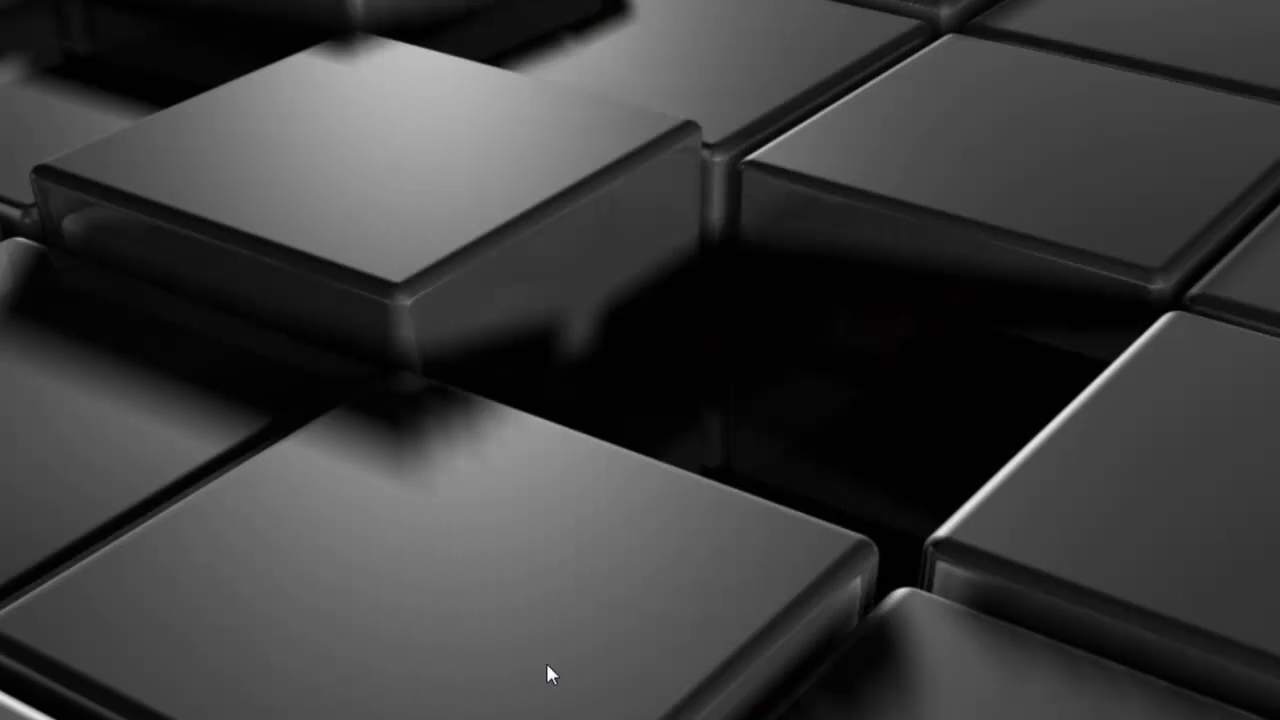